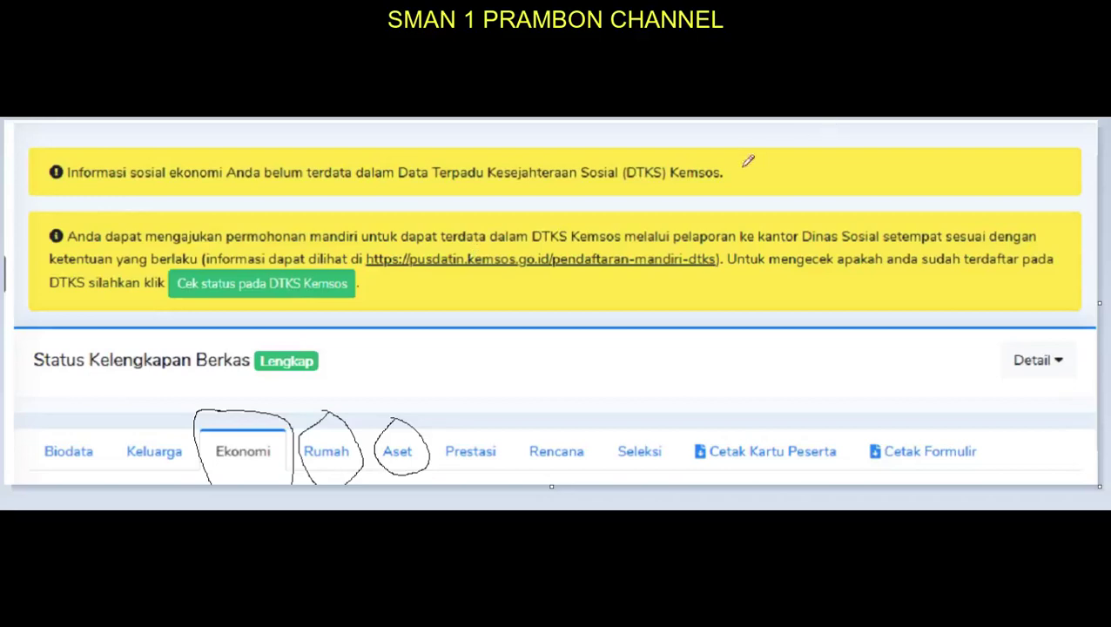
- Pen-mark the DTKS notice and the Biodata, Keluarga, Prestasi, Rencana, Seleksi and print tabs
mouse_move(755, 165)
mouse_down()
mouse_move(566, 148)
mouse_move(599, 202)
mouse_move(758, 162)
mouse_up()
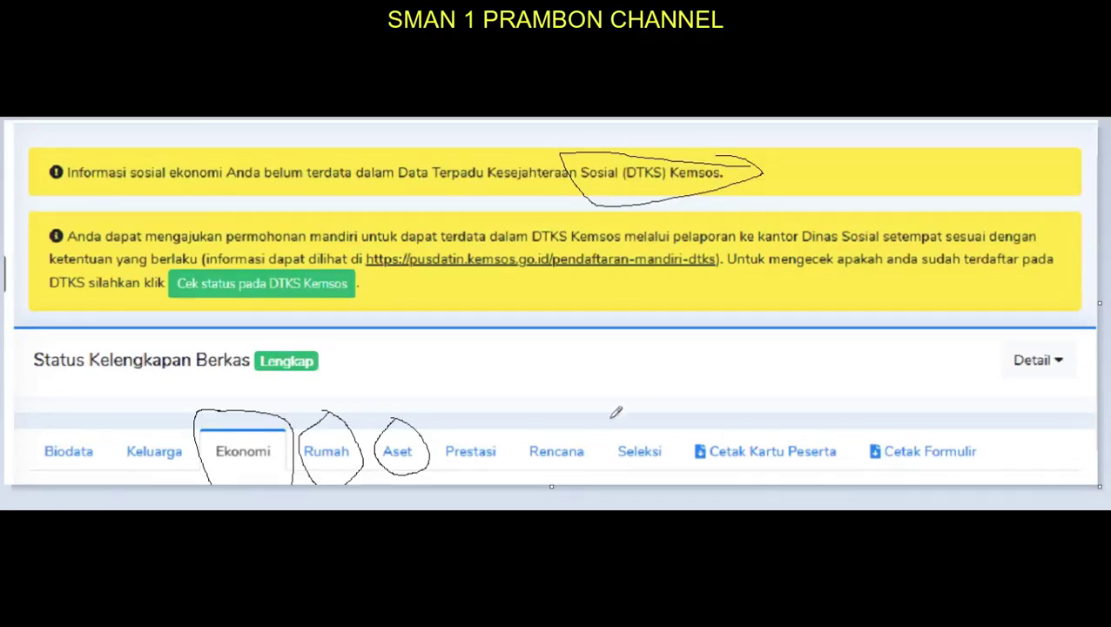
mouse_move(44, 466)
mouse_down()
mouse_move(92, 453)
mouse_move(126, 466)
mouse_move(179, 460)
mouse_up()
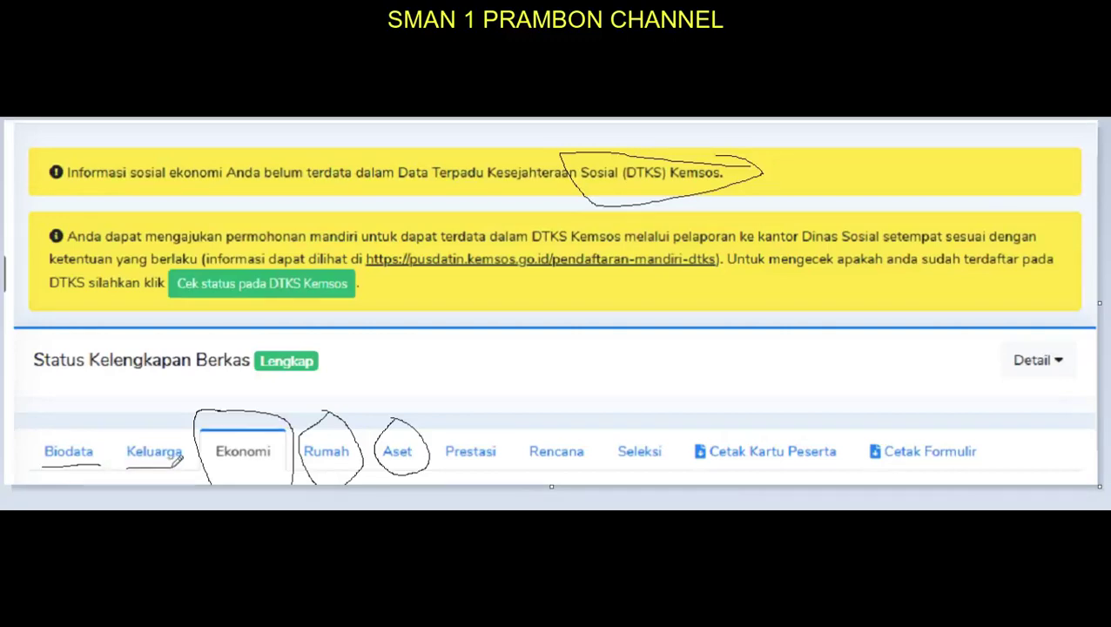
drag(454, 461, 662, 459)
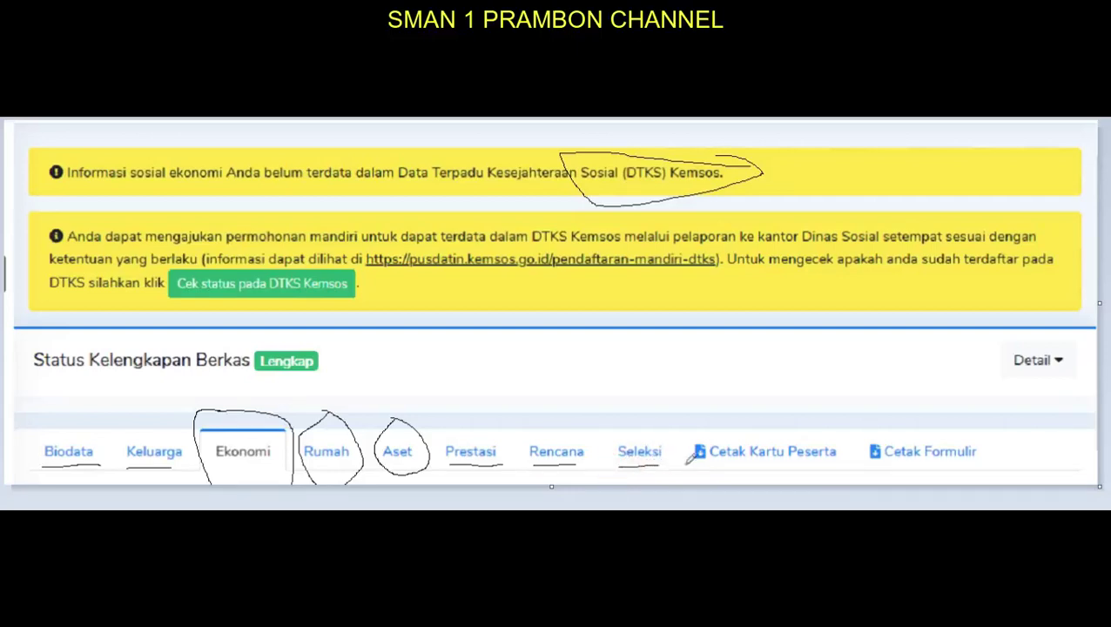
mouse_move(700, 412)
mouse_down()
mouse_move(693, 461)
mouse_move(801, 466)
mouse_move(850, 452)
mouse_move(702, 406)
mouse_up()
mouse_move(884, 422)
mouse_down()
mouse_move(843, 430)
mouse_move(863, 481)
mouse_move(1003, 453)
mouse_move(874, 417)
mouse_up()
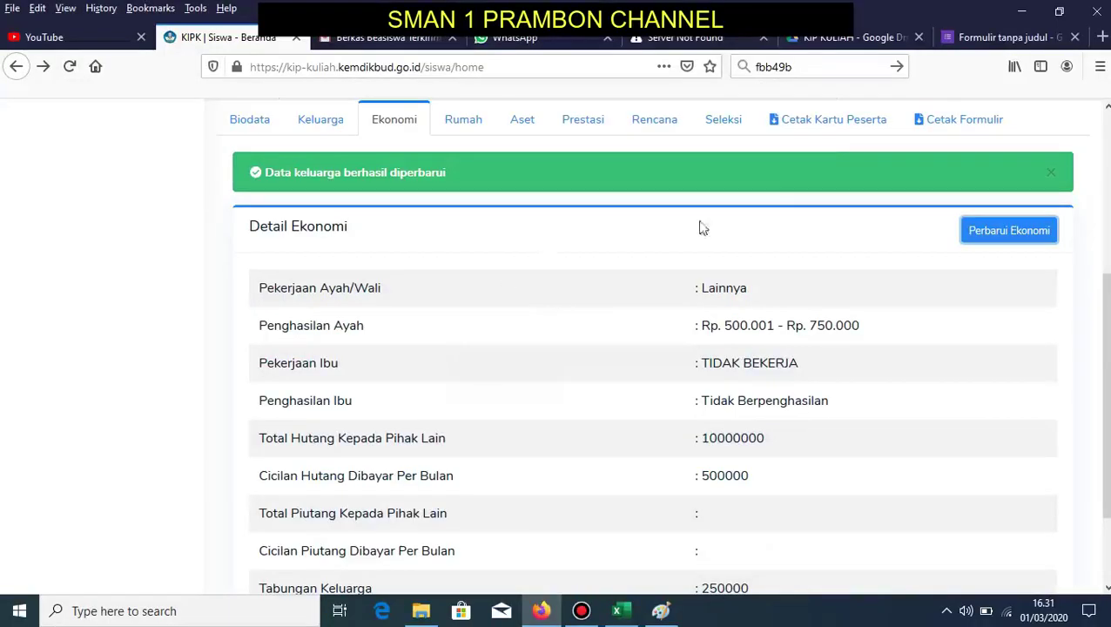
- Open the Update Ekonomi correction form from the Ekonomi details
scroll(854, 220, up, 3)
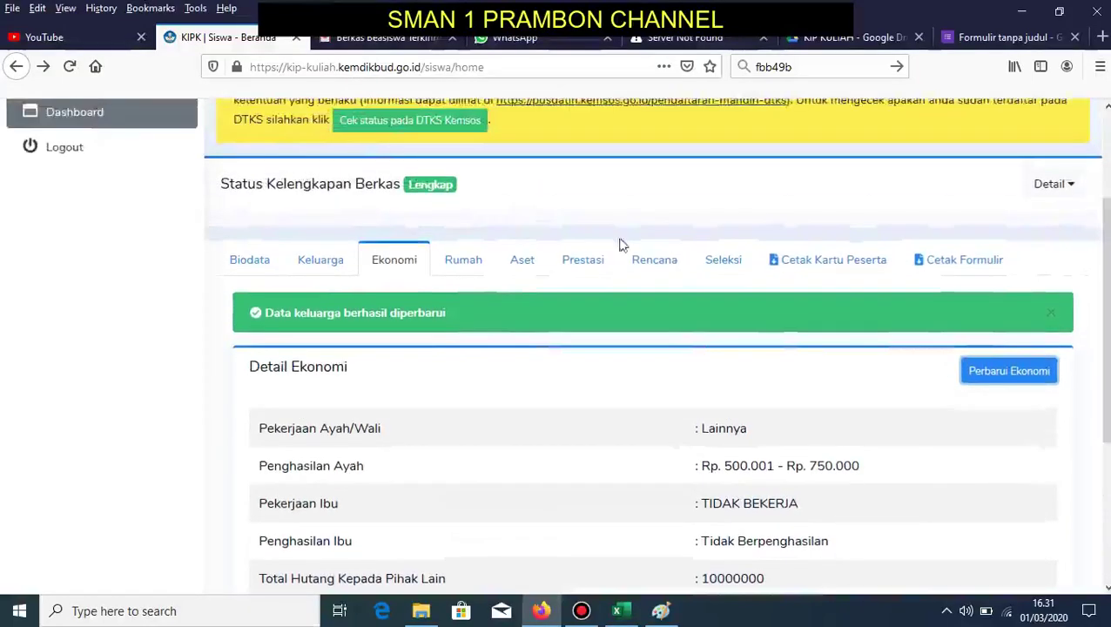
click(394, 268)
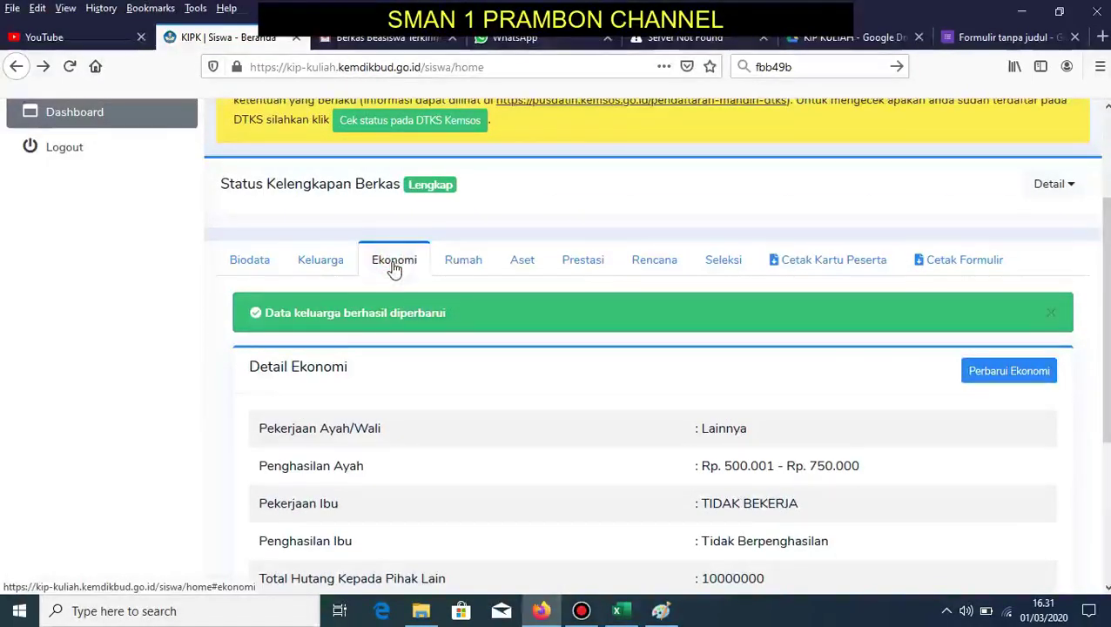
click(1006, 372)
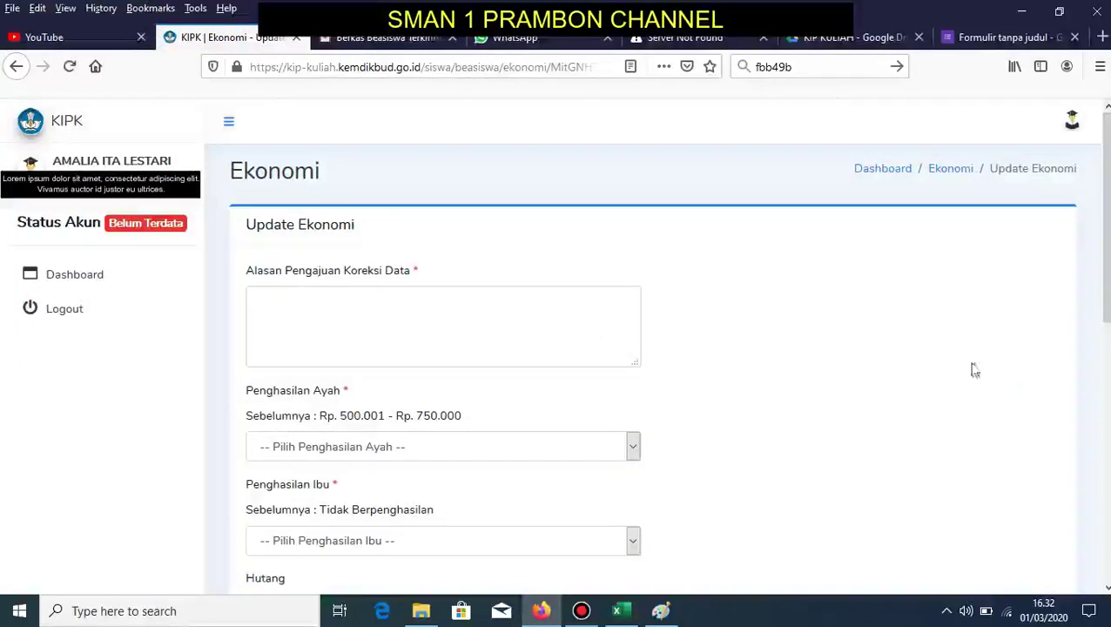
- Enter the correction reason 'Data tersebut belum sesuai dengan kondisi ekonomi keluarga kami sekarang'
click(350, 318)
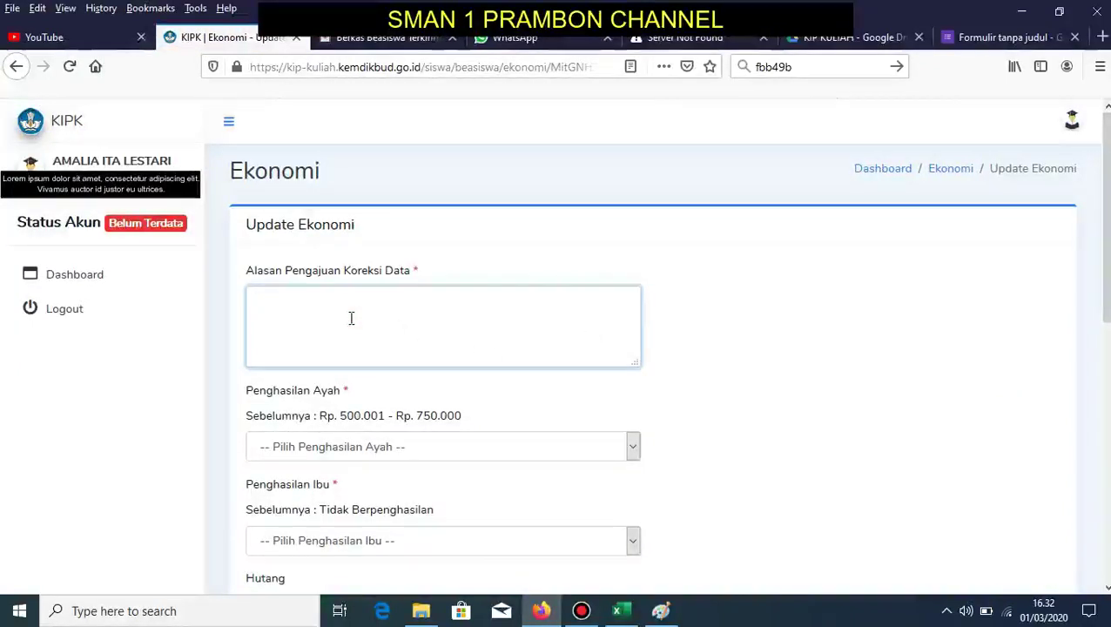
text(Data tersebut)
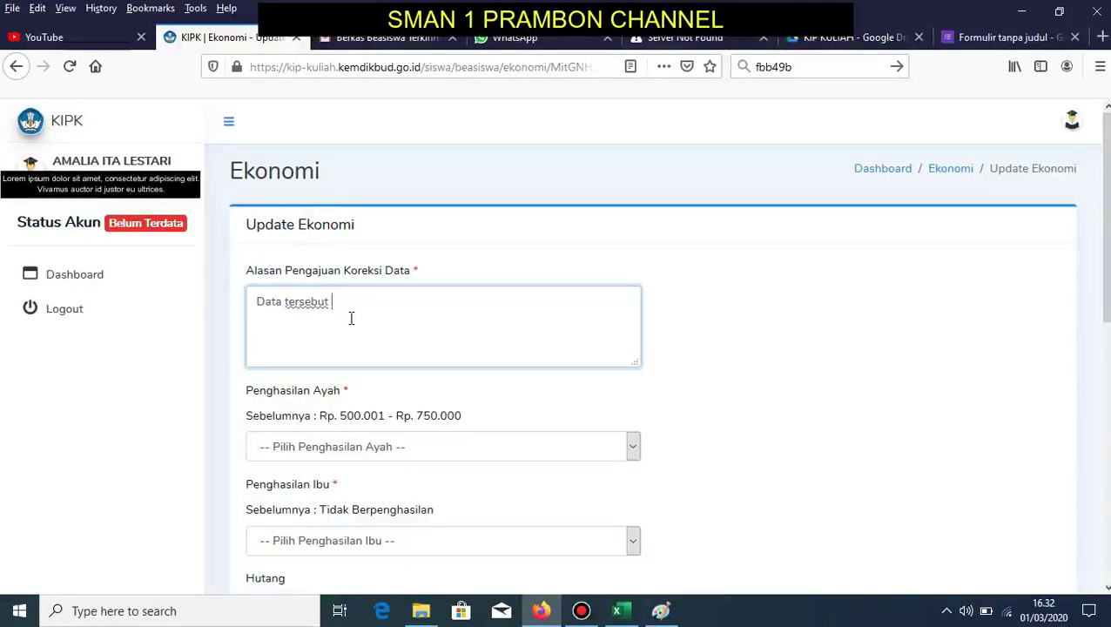
text( belum sesuai )
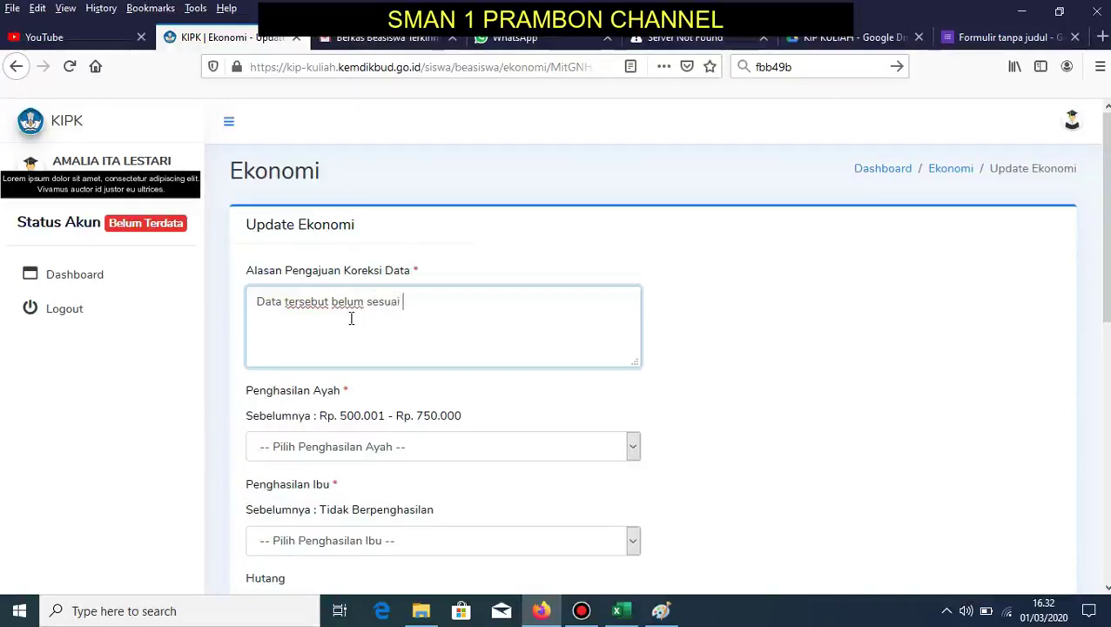
text(dengan ko)
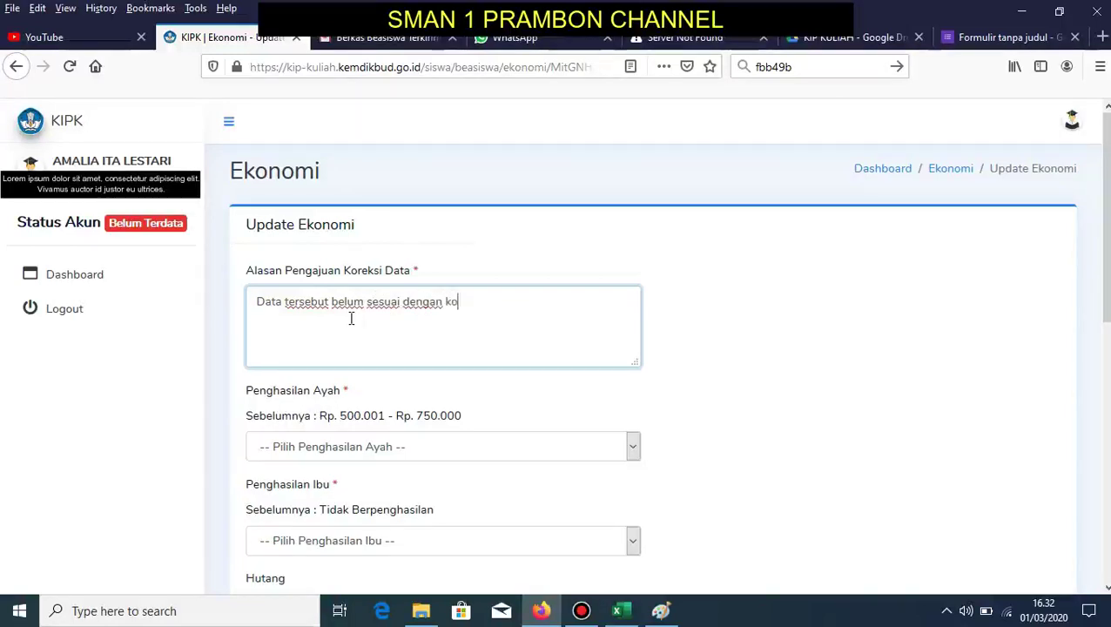
text(ndi)
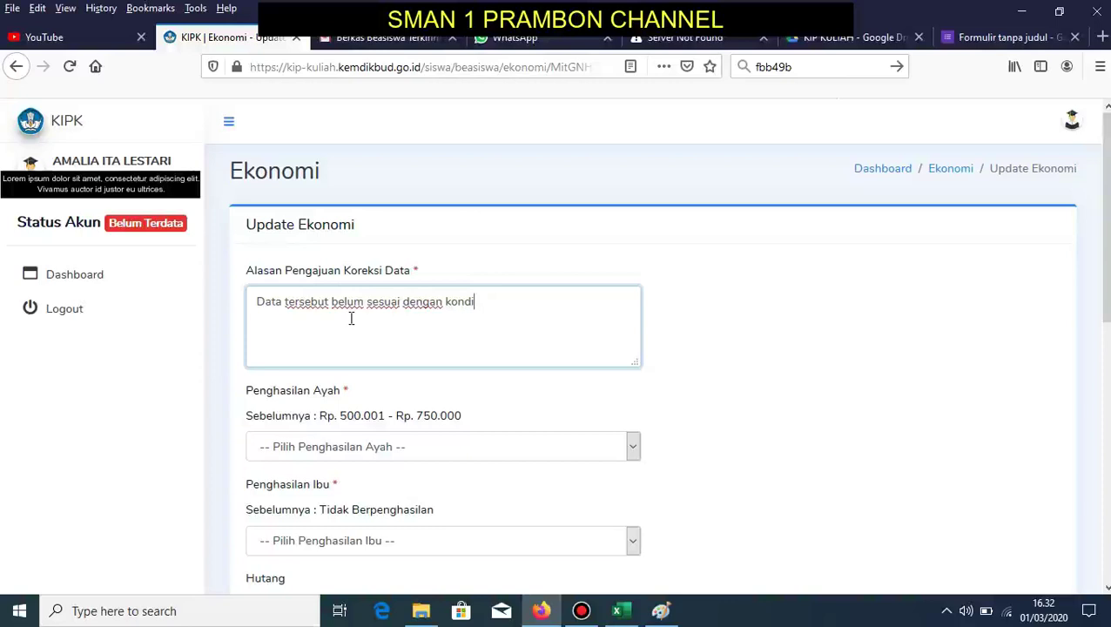
text(si ekonomi keluarga)
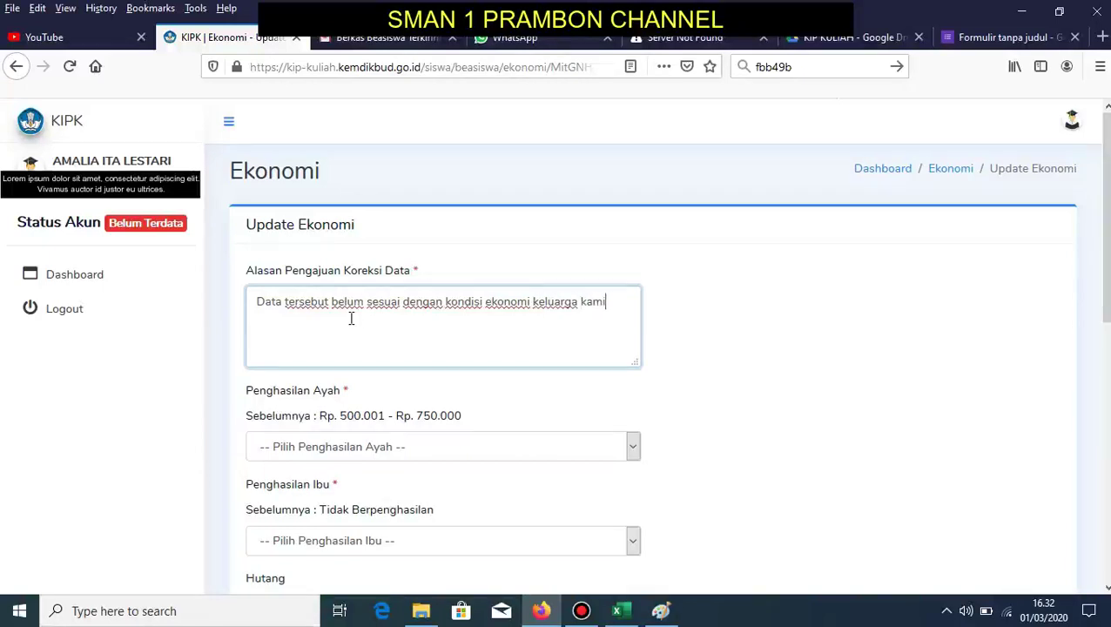
text(ka)
drag(314, 335, 256, 296)
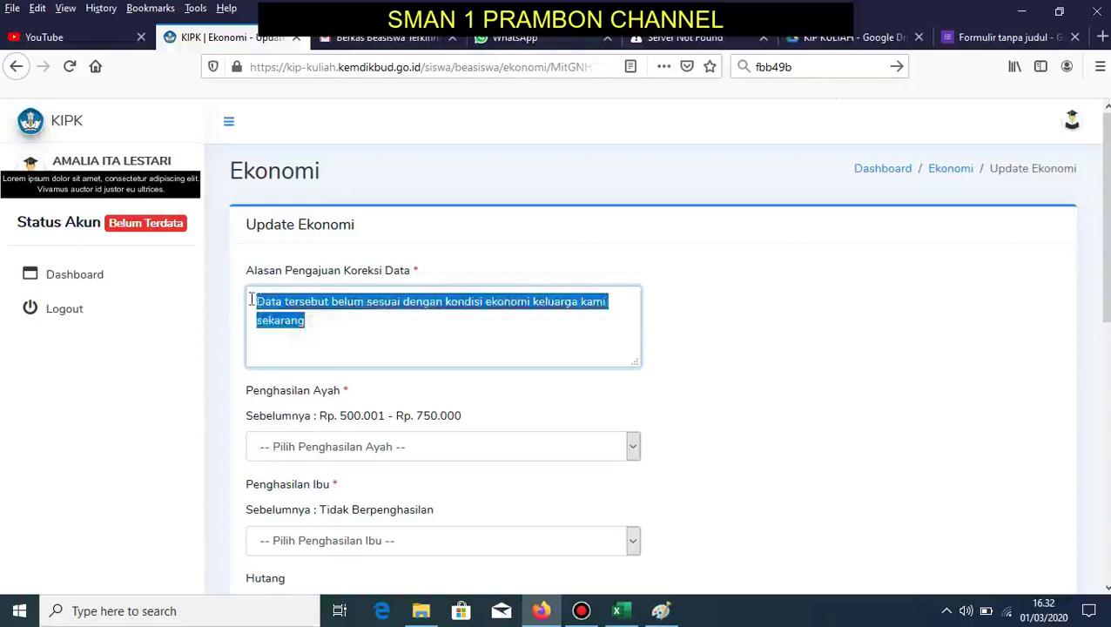
click(350, 333)
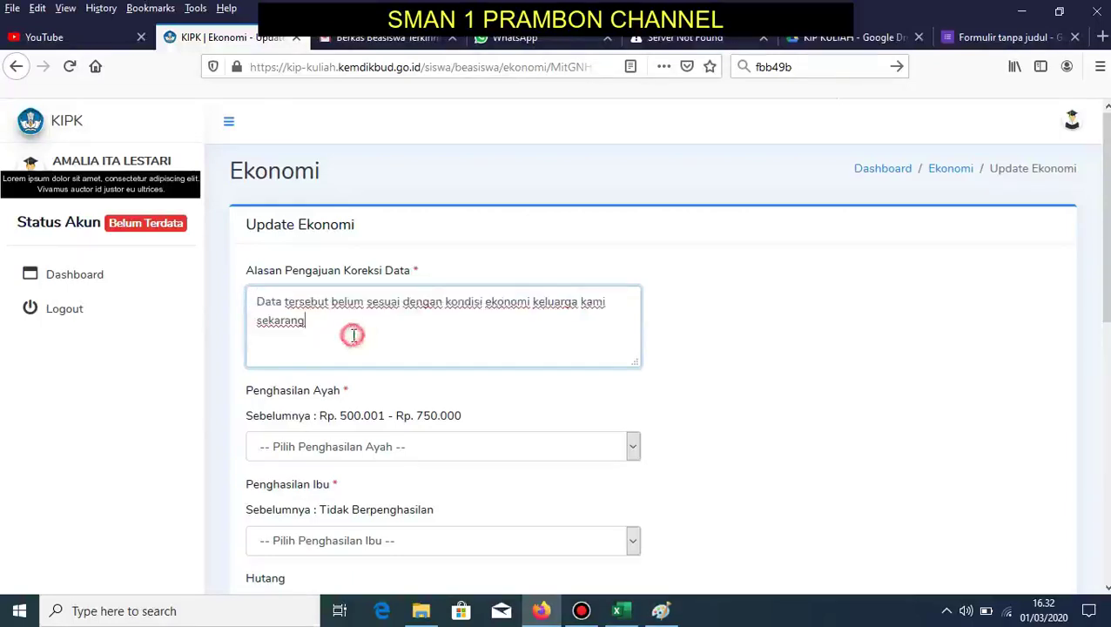
click(574, 457)
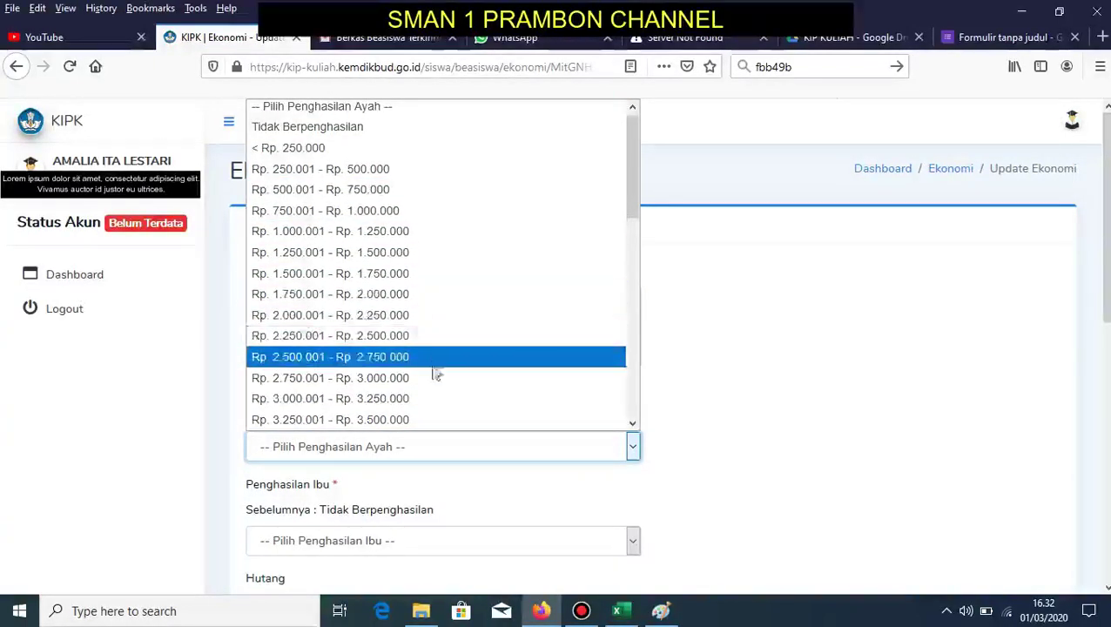
click(702, 364)
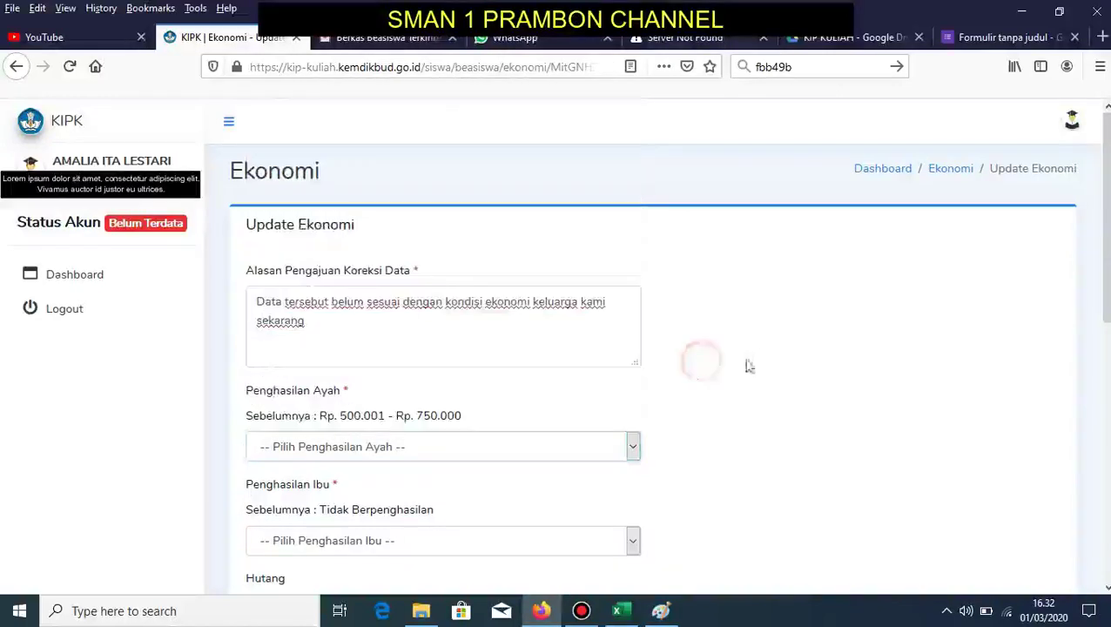
scroll(704, 287, down, 5)
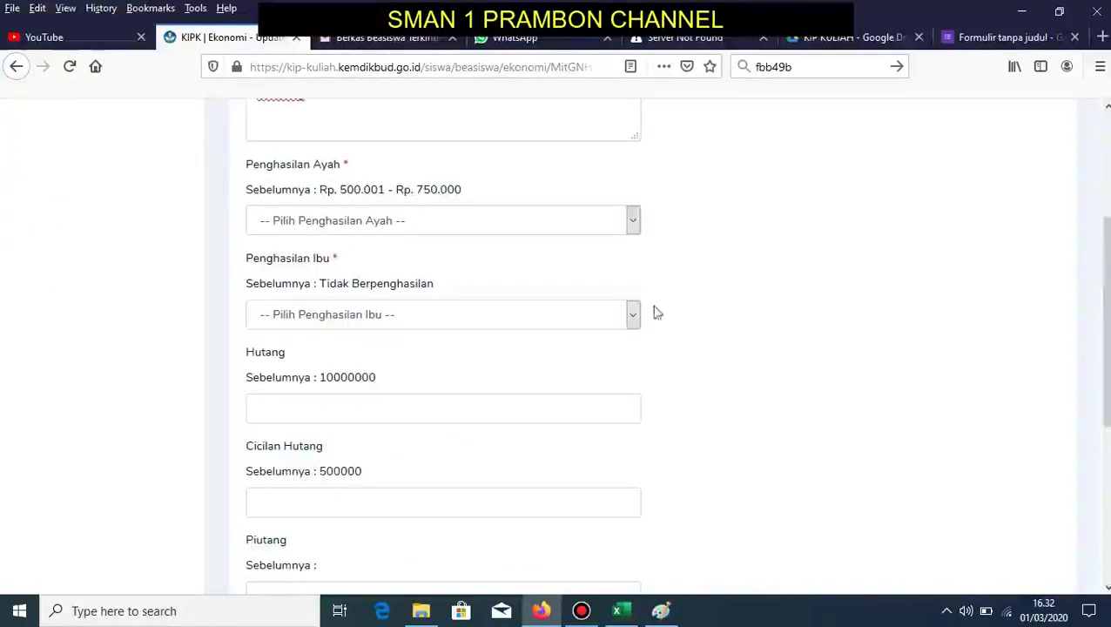
click(605, 325)
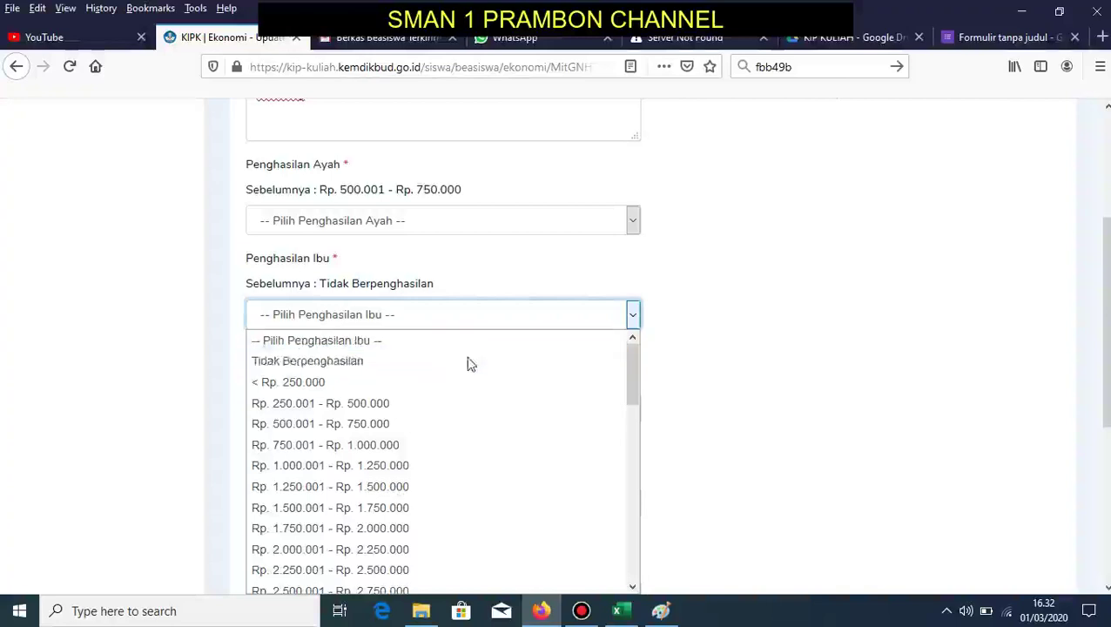
click(755, 365)
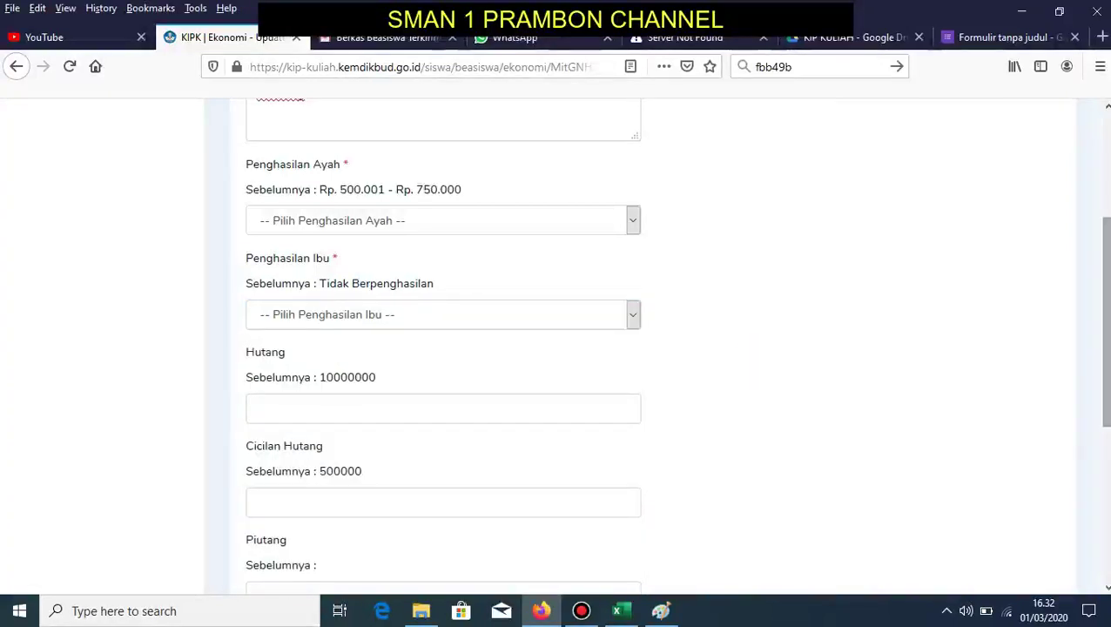
scroll(462, 196, down, 3)
click(318, 251)
click(416, 209)
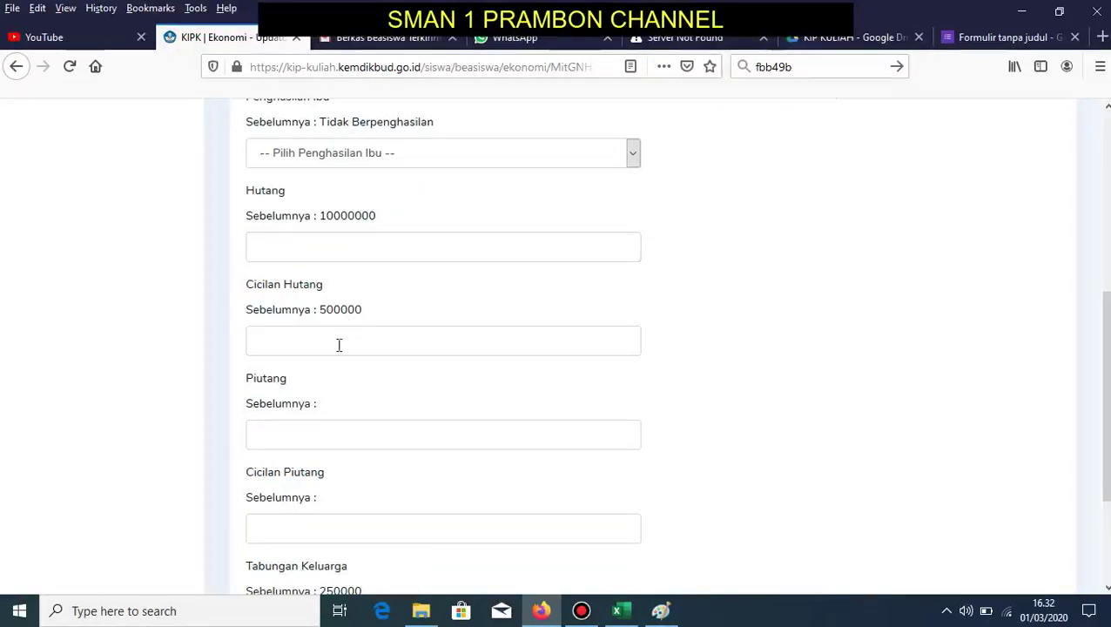
double_click(267, 190)
click(247, 283)
drag(247, 283, 331, 289)
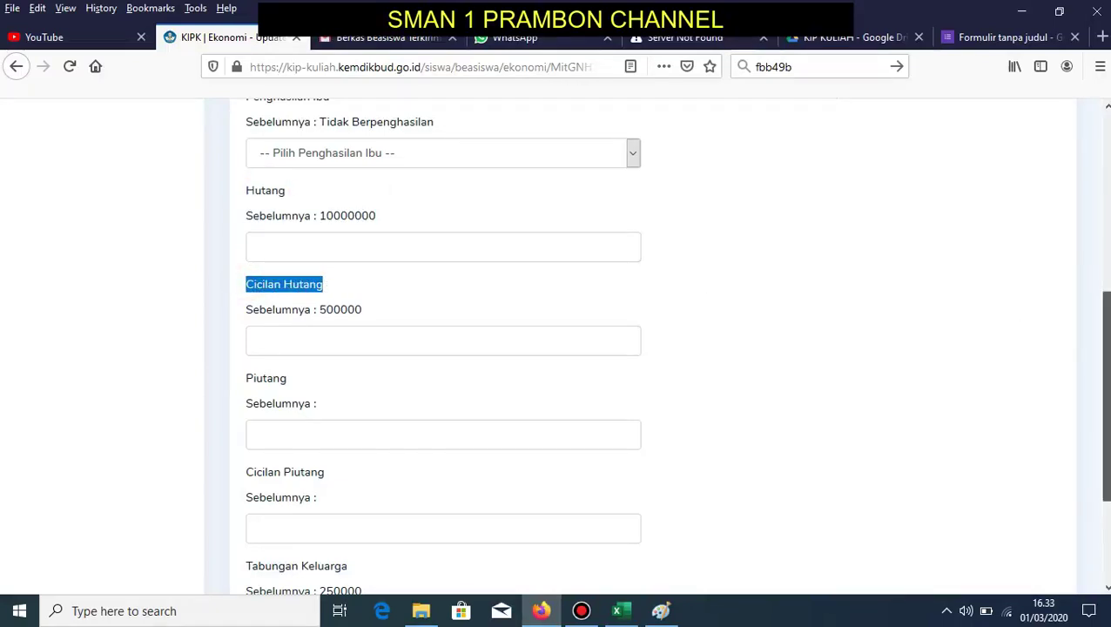
scroll(1104, 331, down, 2)
drag(246, 247, 314, 248)
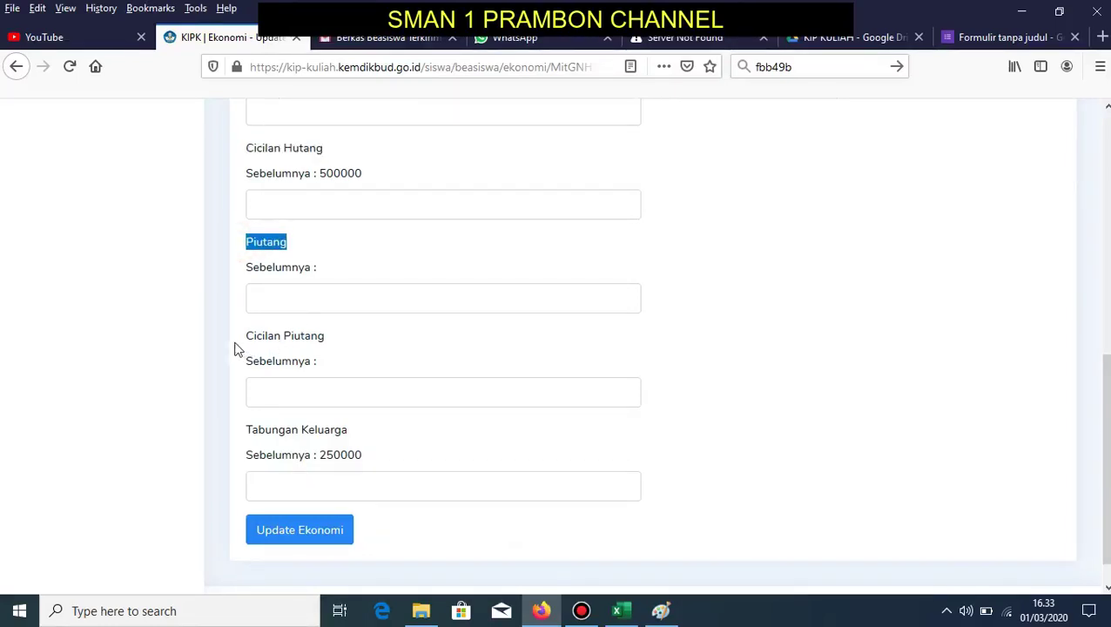
drag(231, 345, 344, 344)
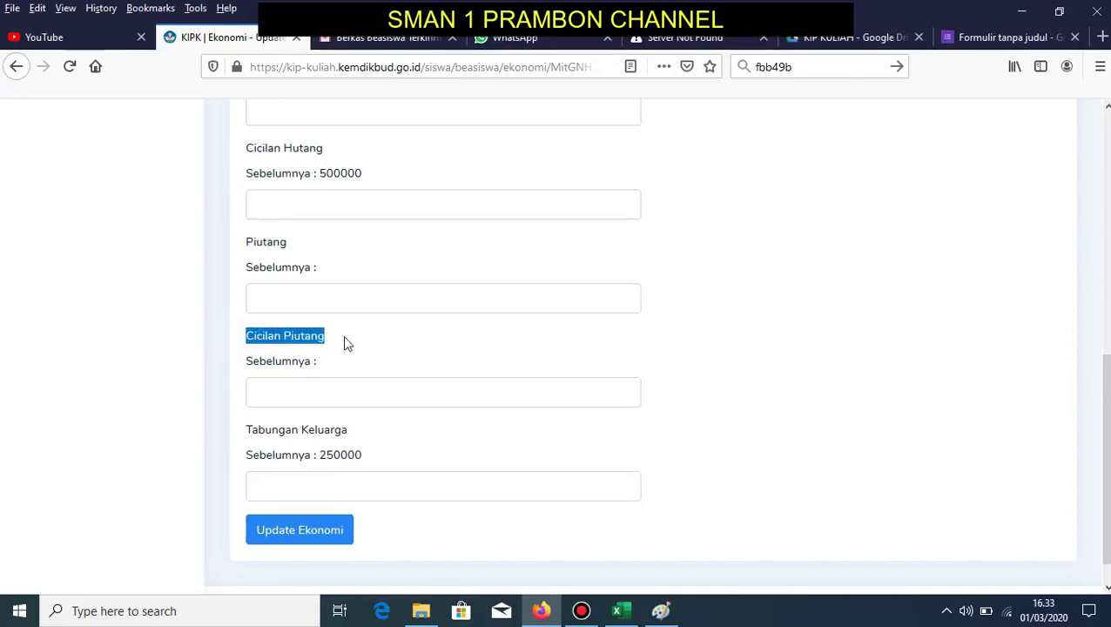
drag(243, 441, 369, 448)
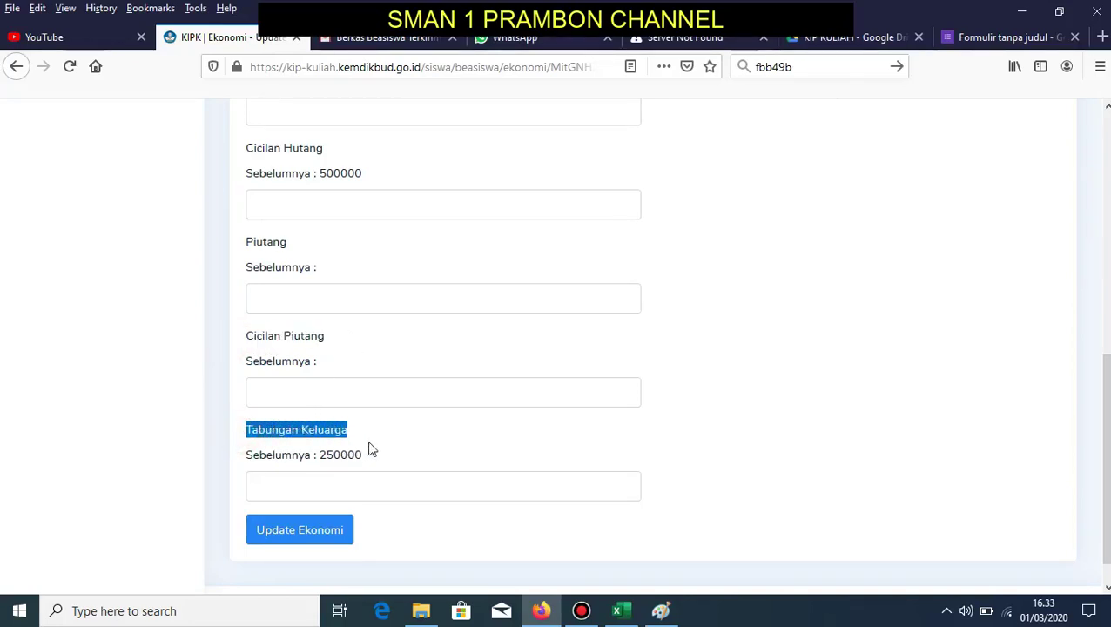
- Submit the economic data update and open the Rumah house update form
click(352, 535)
click(470, 270)
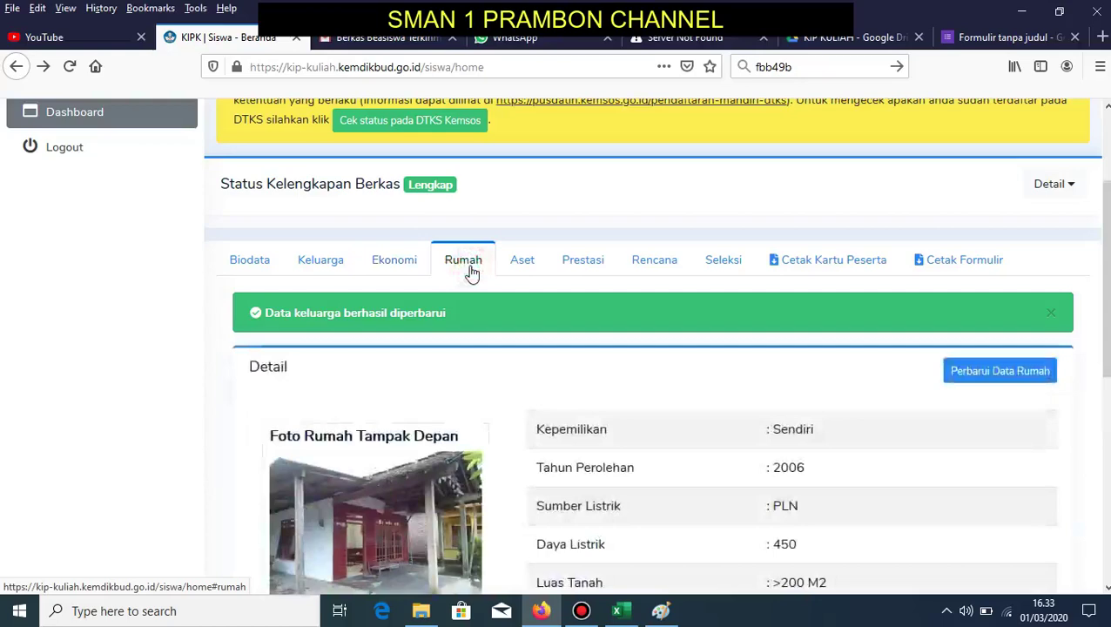
scroll(392, 487, down, 5)
scroll(653, 348, up, 3)
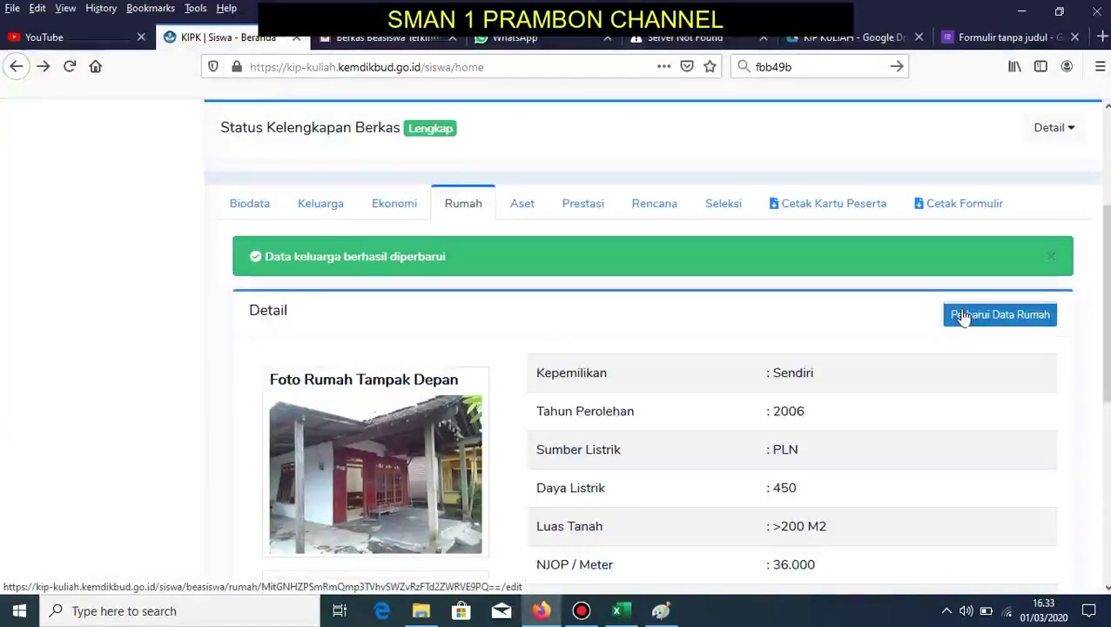
click(963, 315)
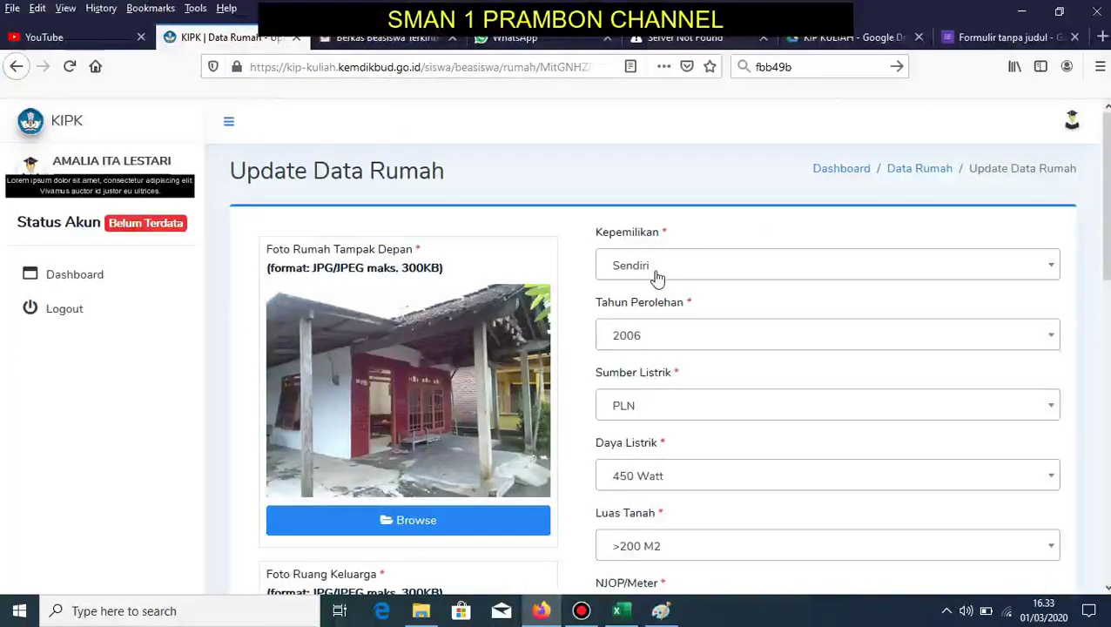
- Keep ownership Sendiri, year 2006, PLN 450 Watt and land area >200 M2
click(702, 272)
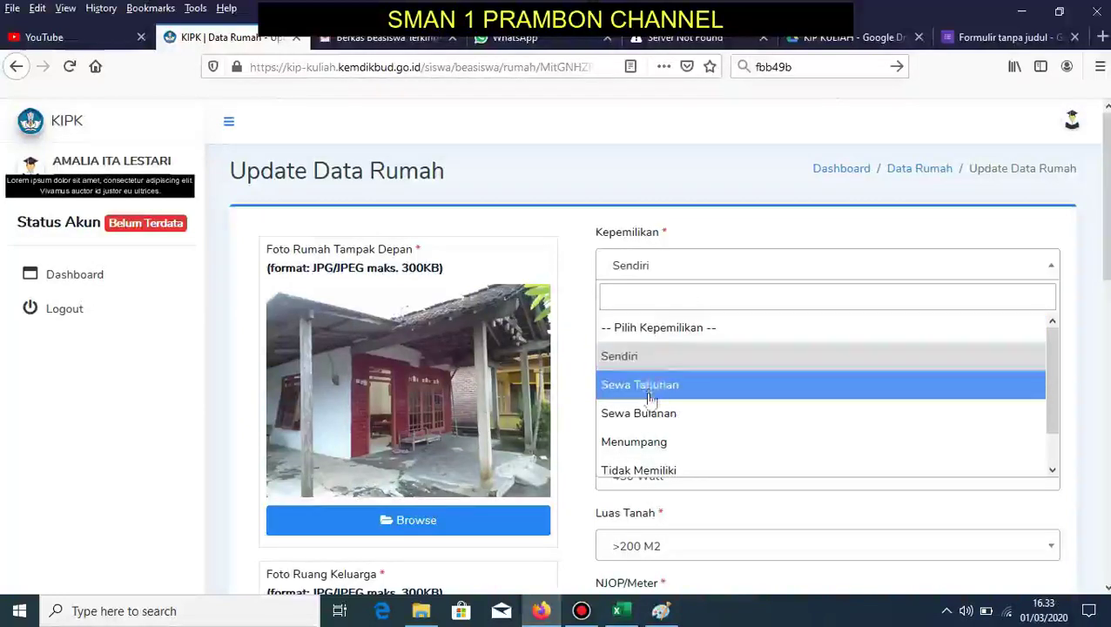
click(579, 301)
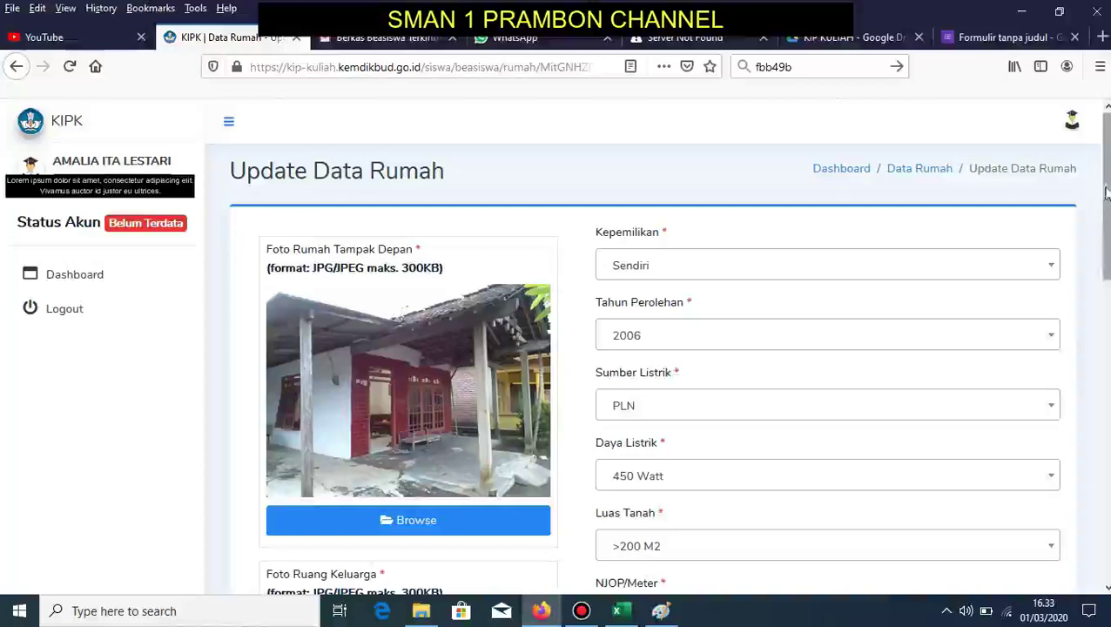
drag(1100, 204, 1100, 209)
scroll(1047, 223, down, 3)
click(1032, 197)
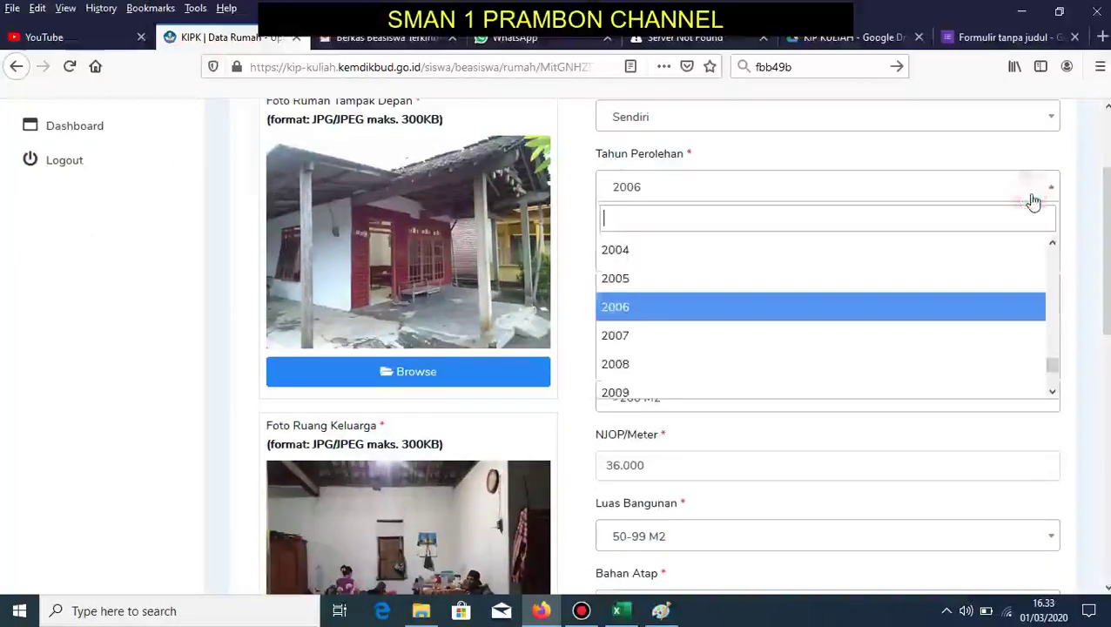
click(1084, 247)
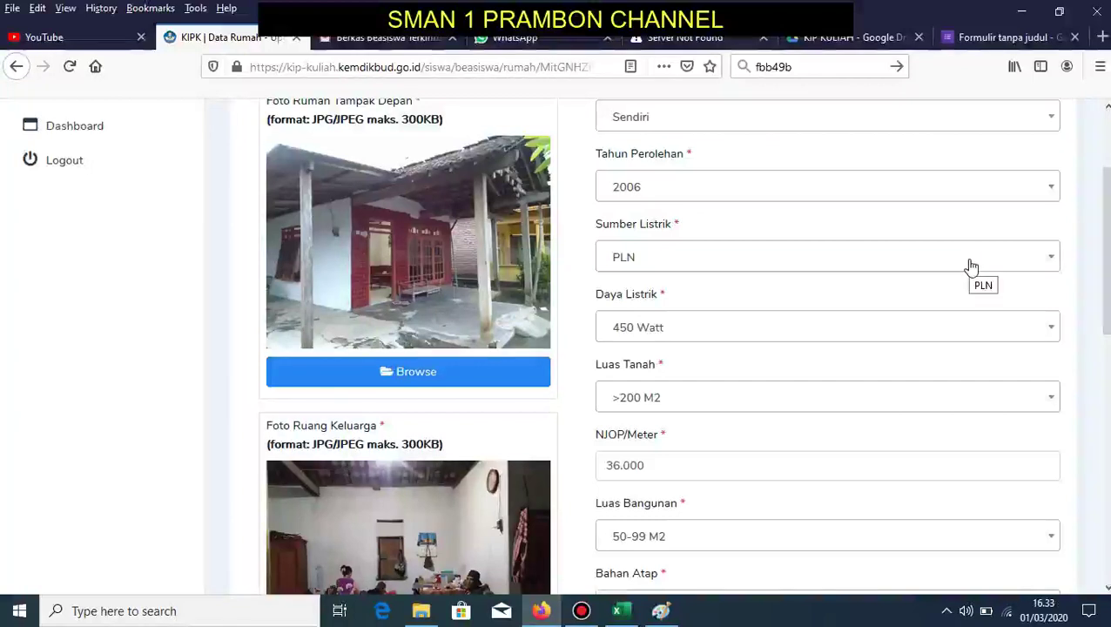
click(972, 266)
click(971, 266)
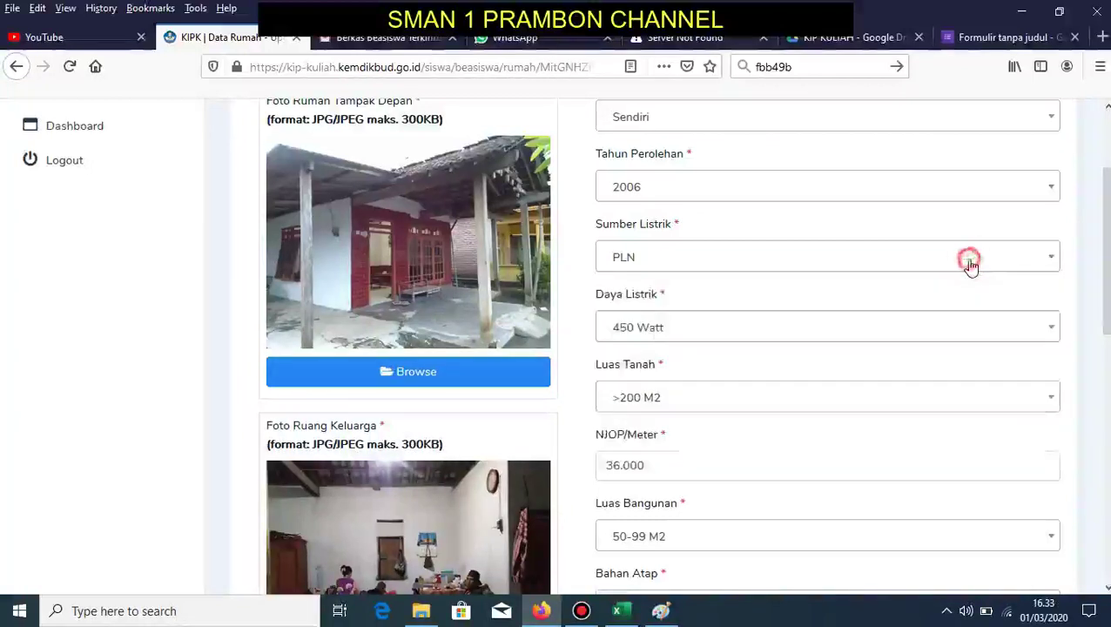
click(898, 332)
click(897, 334)
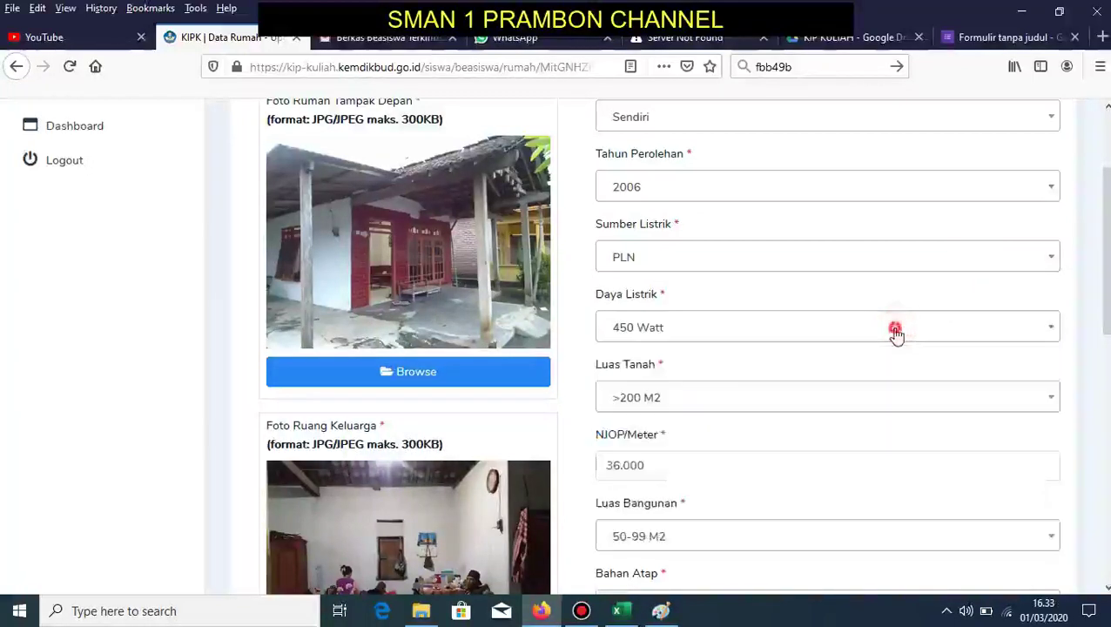
click(788, 406)
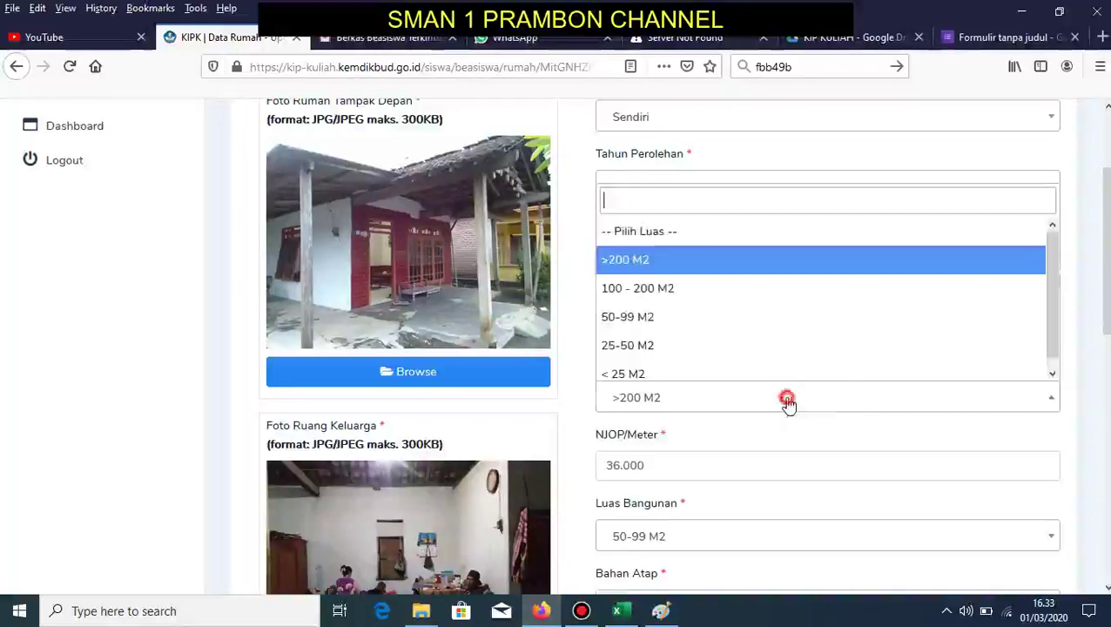
click(574, 417)
click(667, 467)
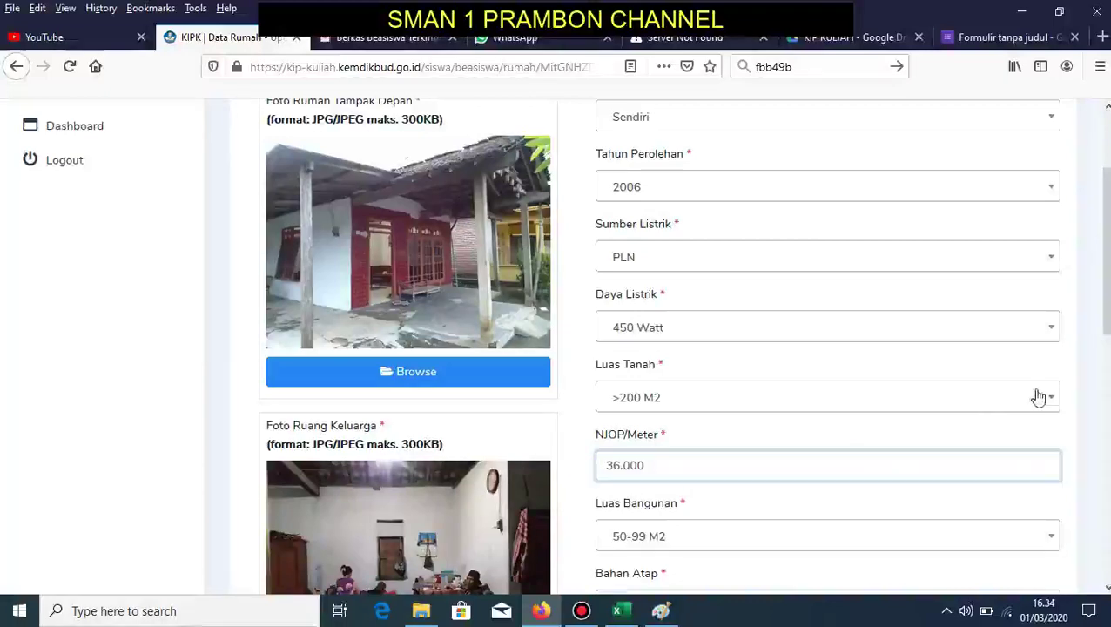
- Review the NJOP/Meter and Mandi Cuci Kakus fields further down the house form
scroll(1037, 397, down, 4)
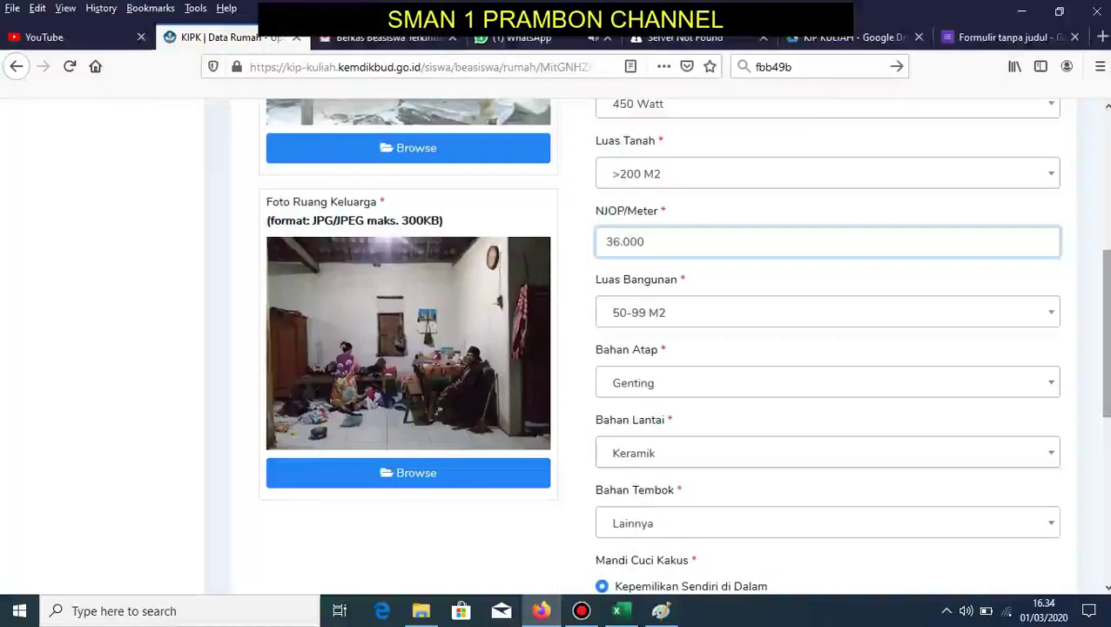
drag(573, 204, 597, 217)
click(667, 215)
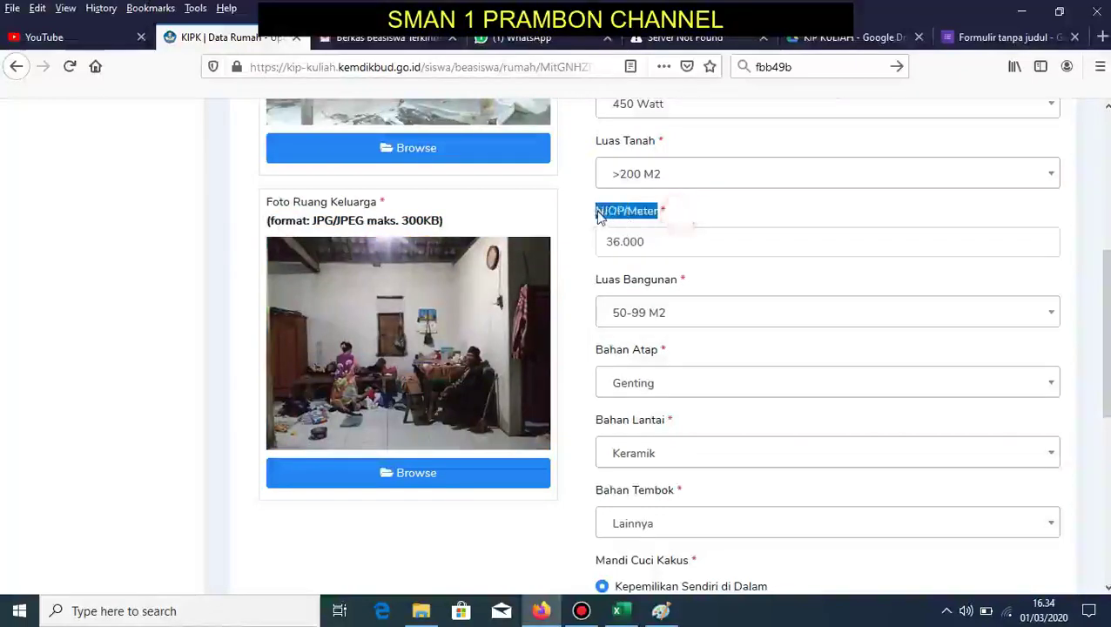
click(639, 284)
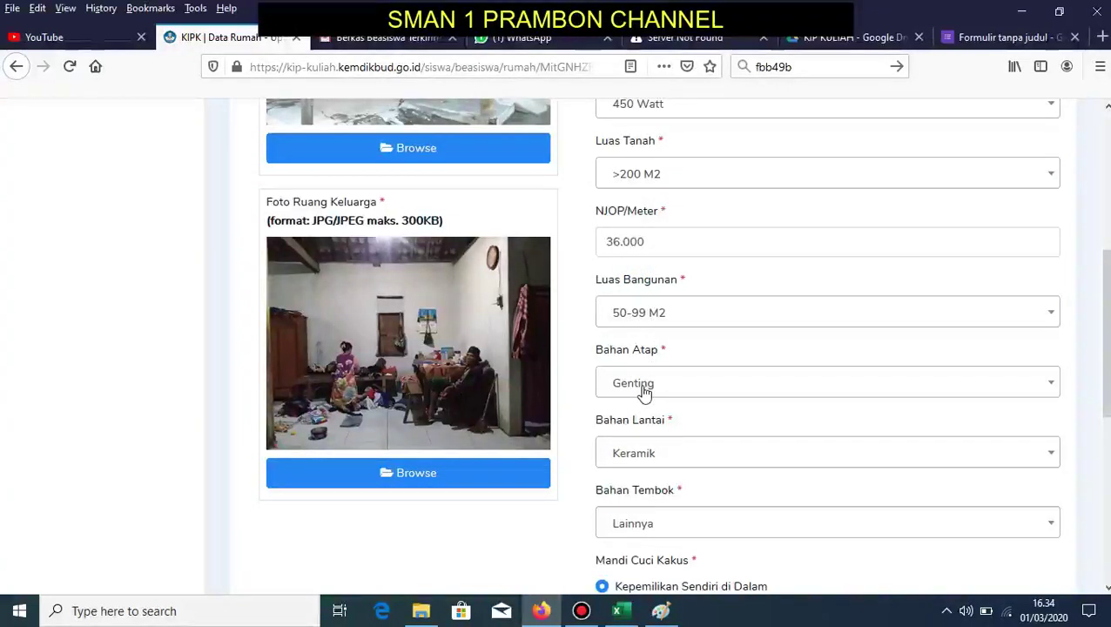
scroll(1104, 363, down, 3)
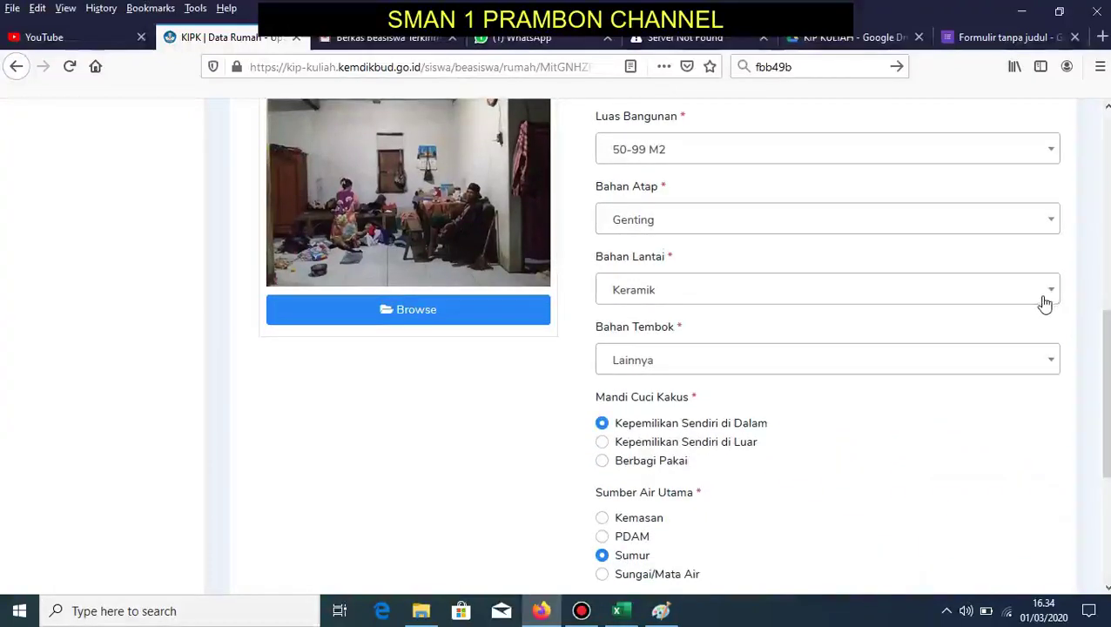
drag(593, 397, 695, 399)
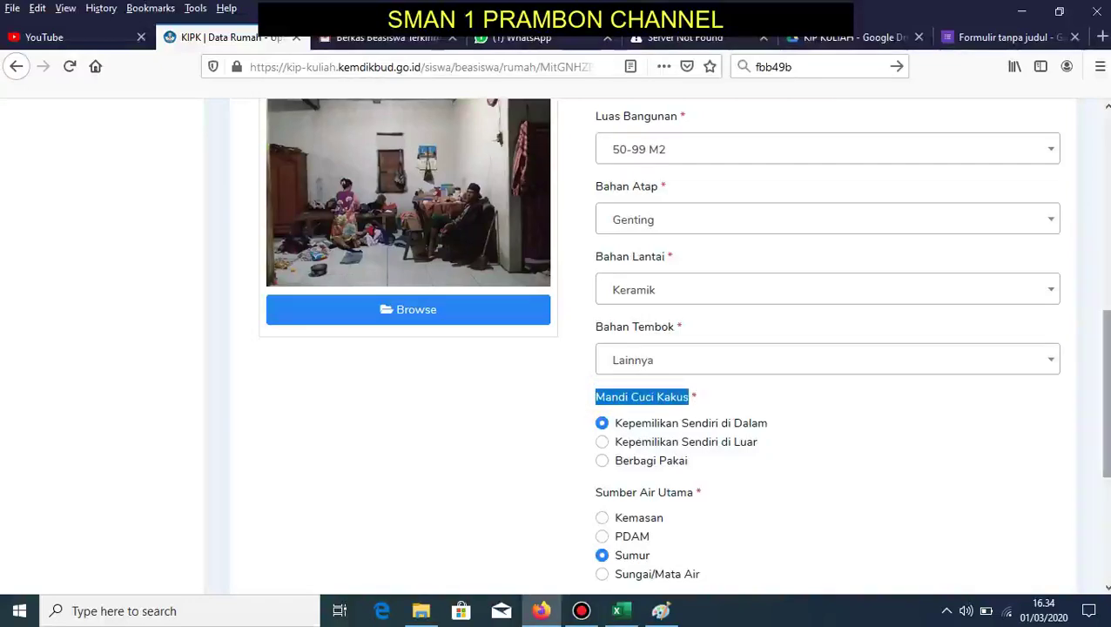
scroll(1104, 392, down, 2)
scroll(723, 279, down, 2)
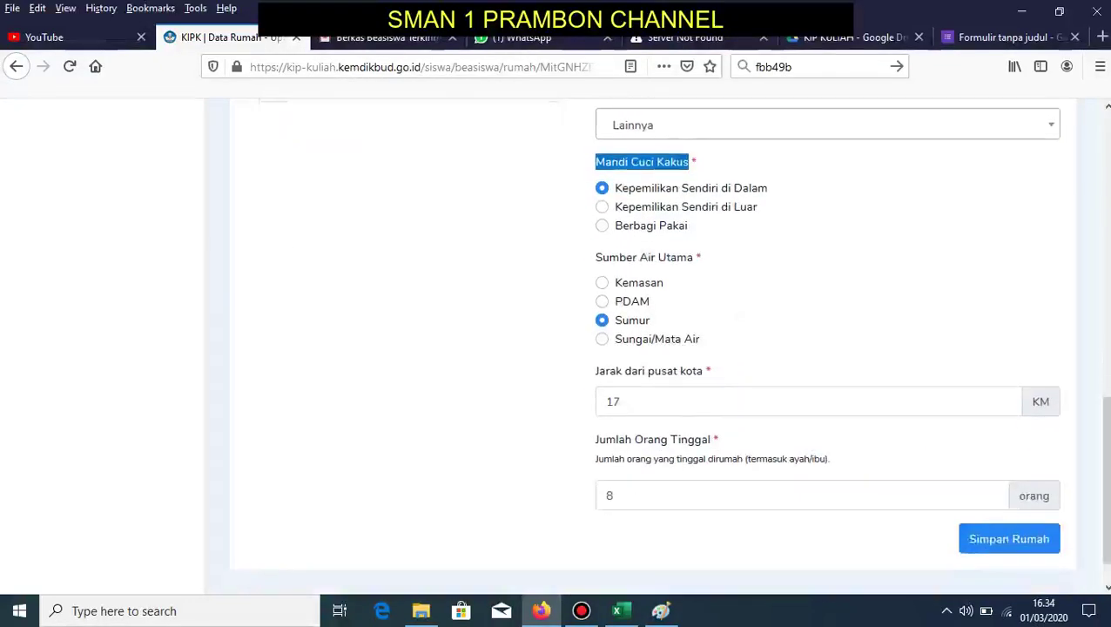
- Confirm 17 km distance and 8 occupants, save the Rumah data, and show the Aset list
click(638, 400)
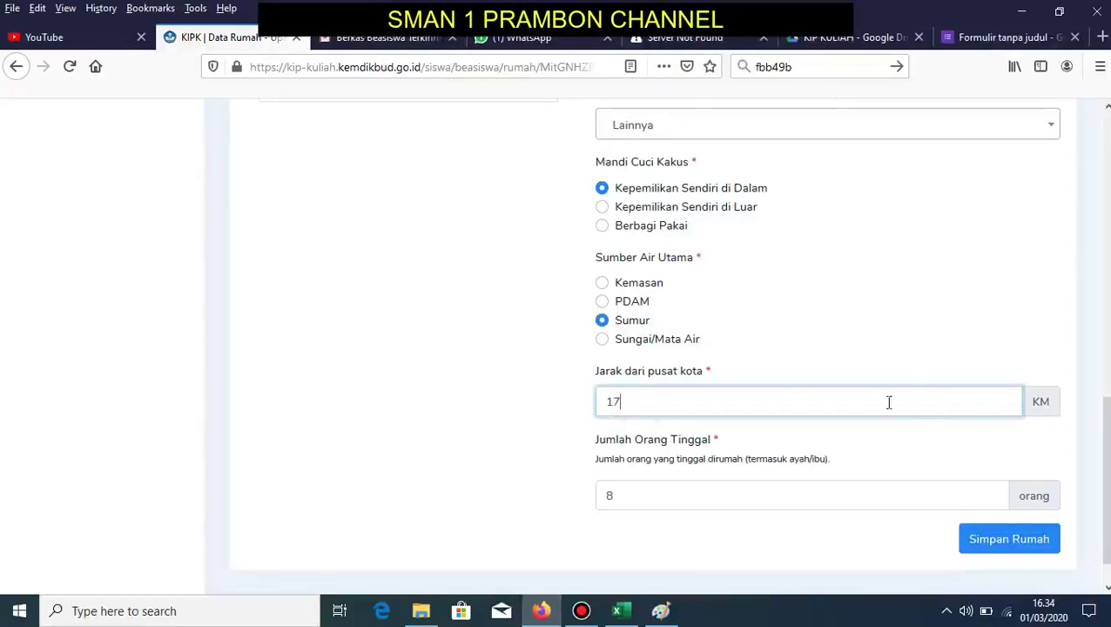
click(704, 498)
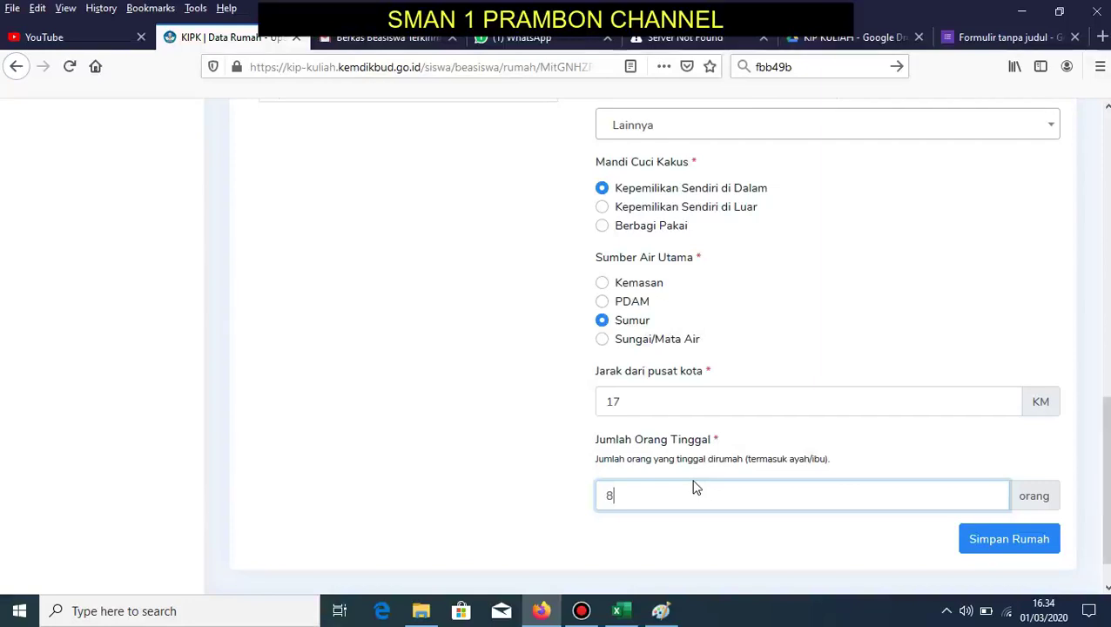
click(995, 544)
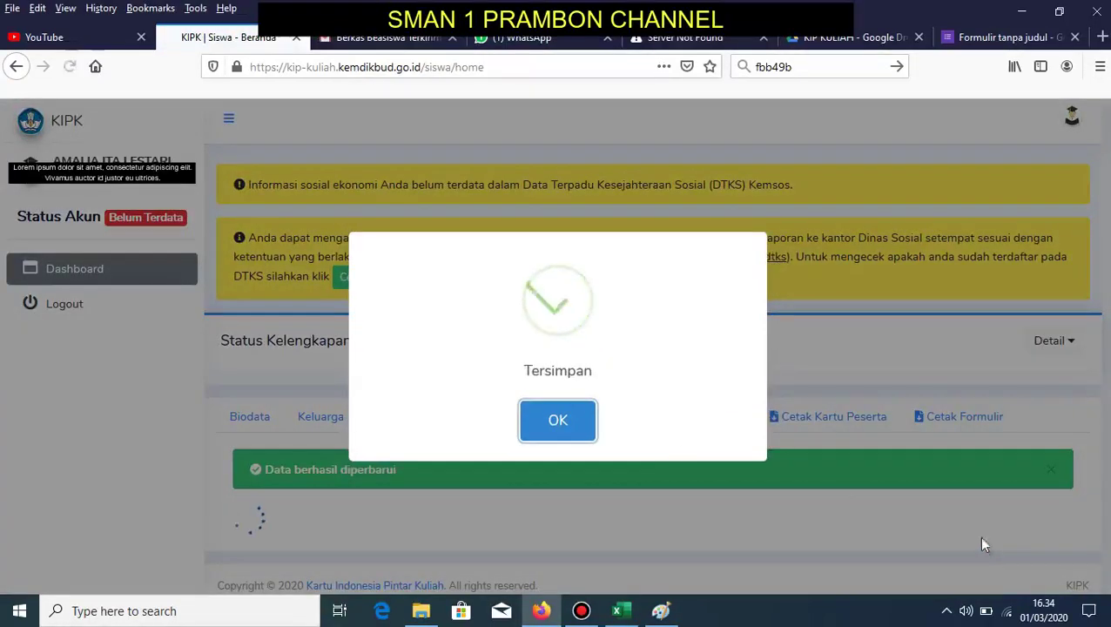
click(573, 431)
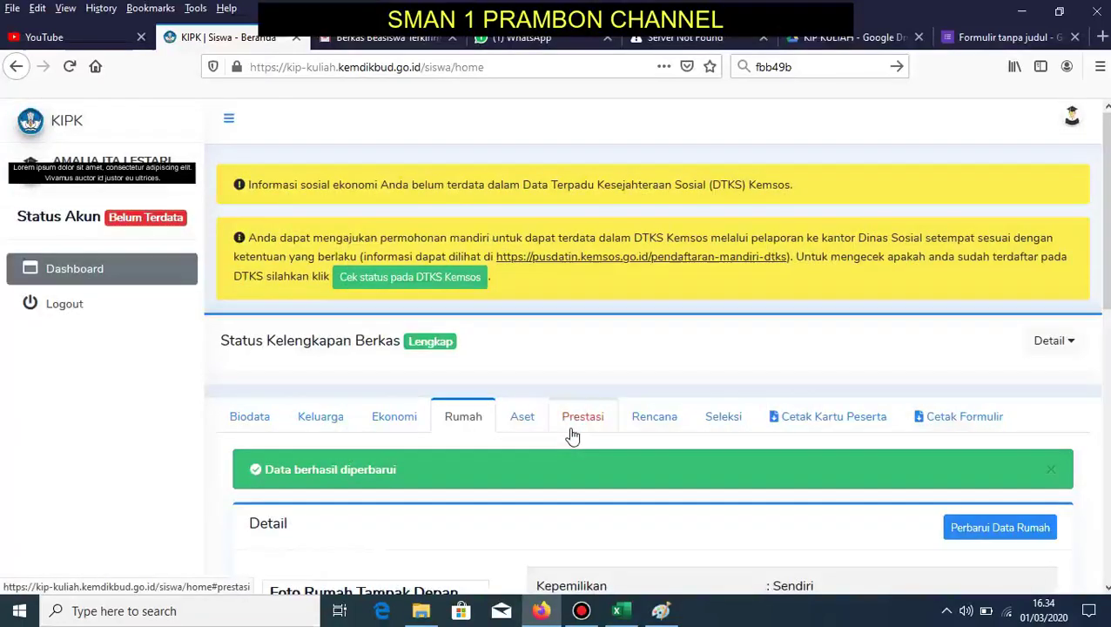
click(523, 420)
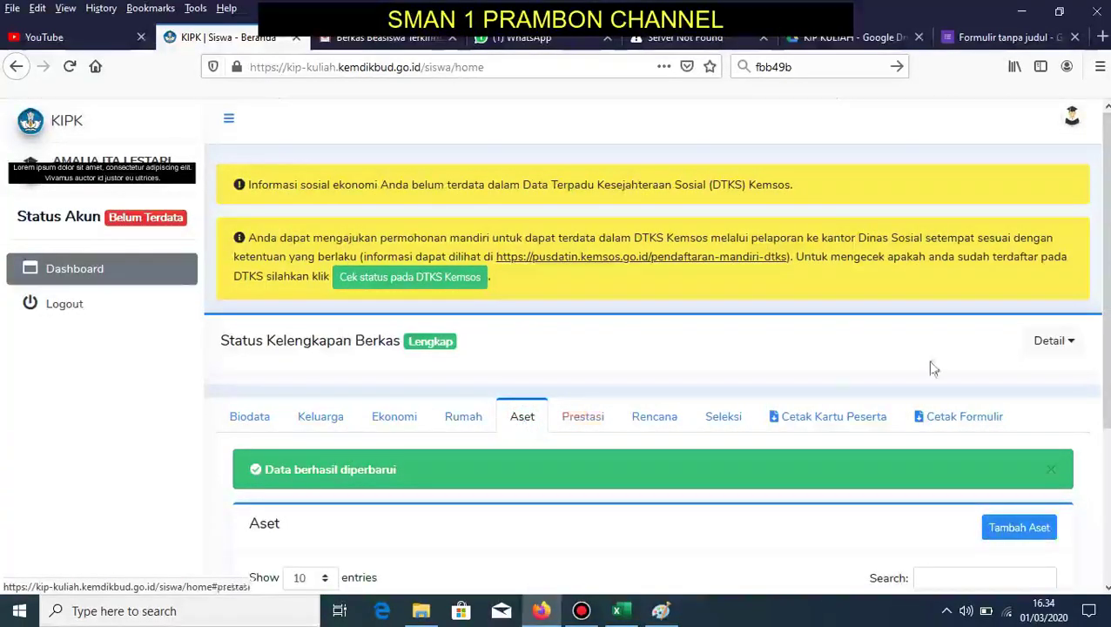
scroll(833, 377, down, 3)
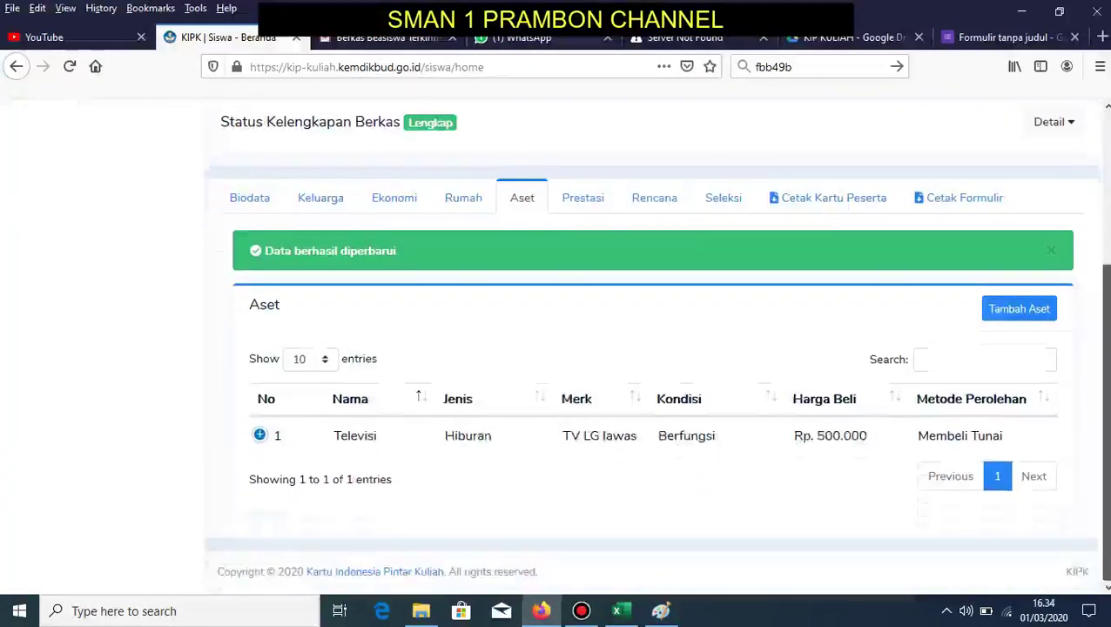
- Start a new asset, leaving name, brand, item type and acquisition year unchanged
click(1010, 310)
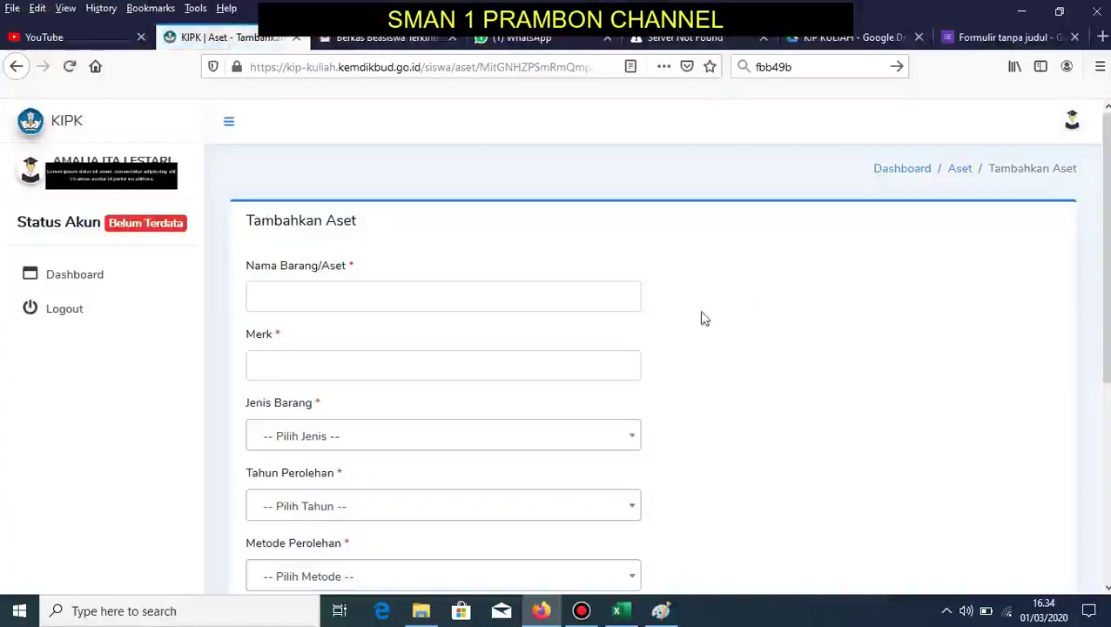
click(432, 297)
click(389, 366)
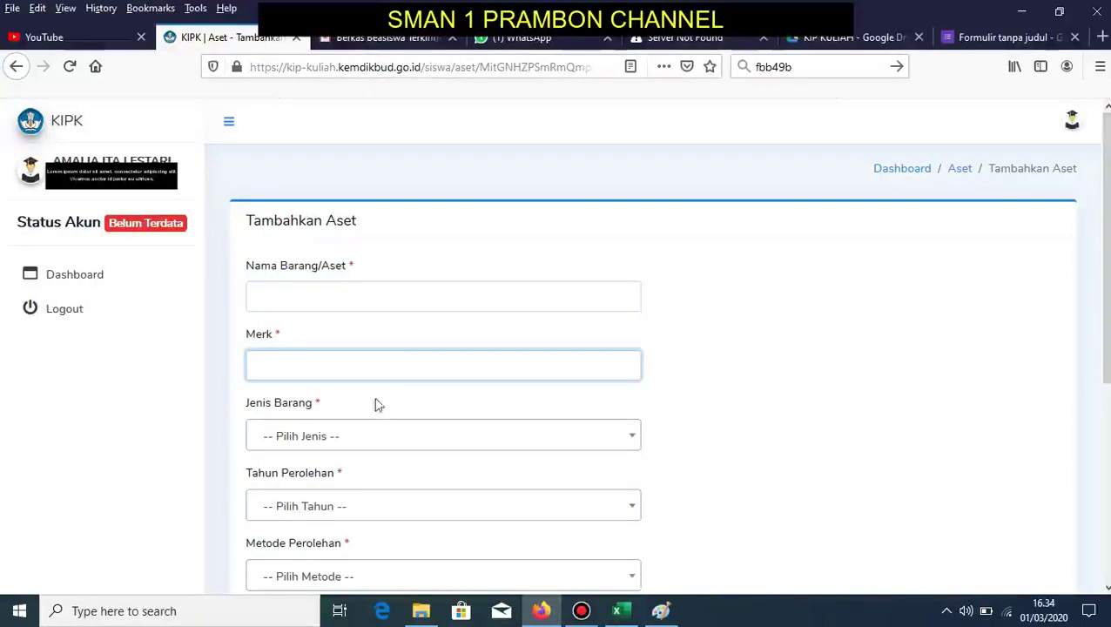
click(344, 438)
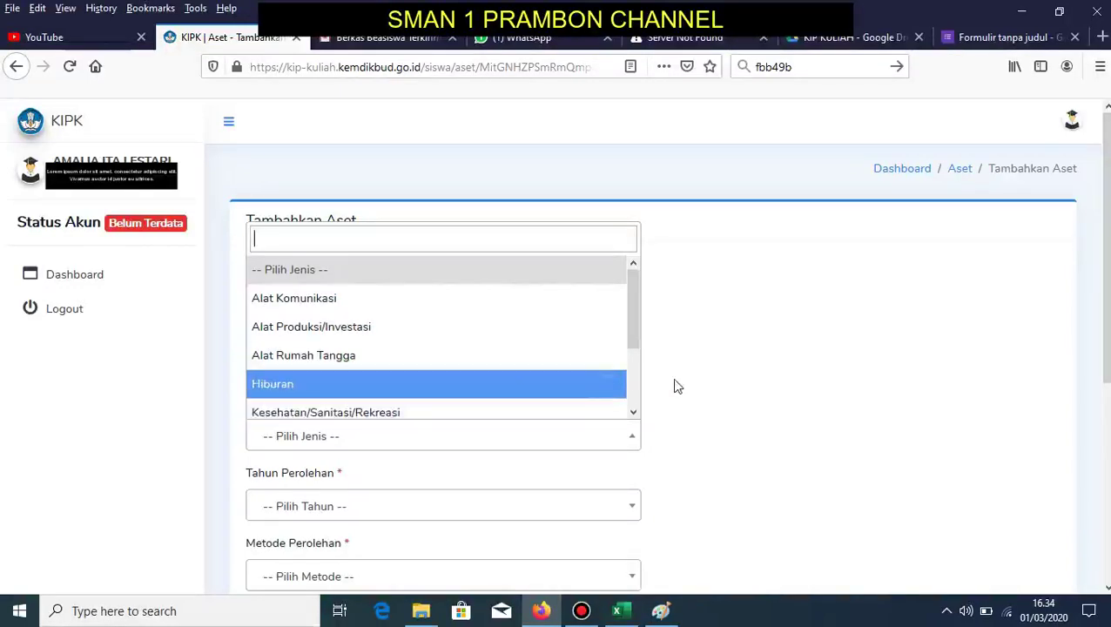
drag(635, 340, 642, 421)
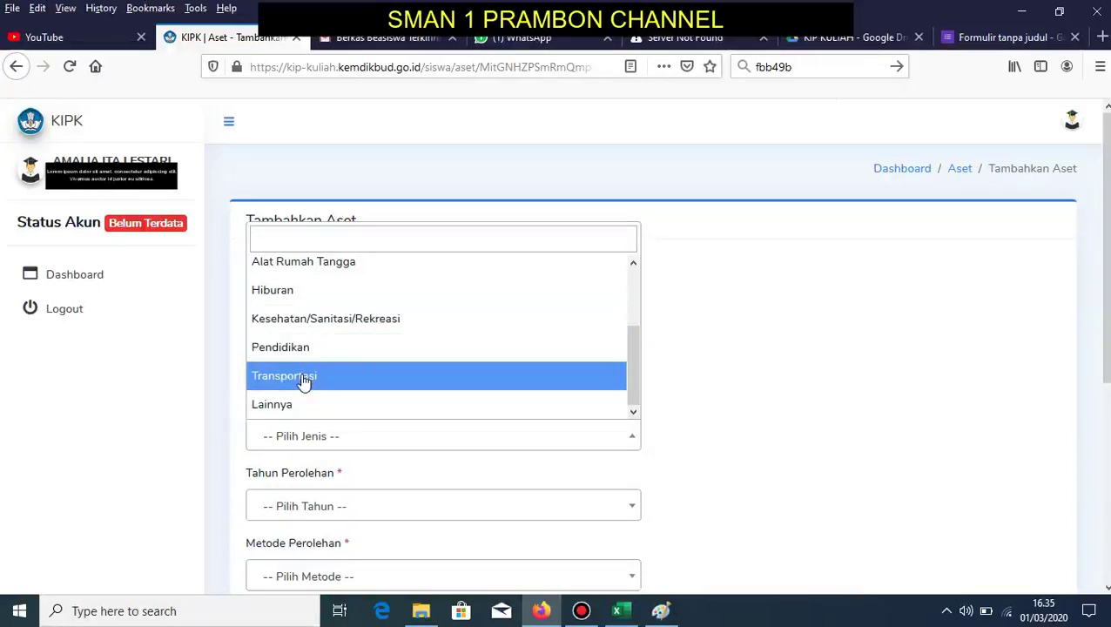
click(222, 413)
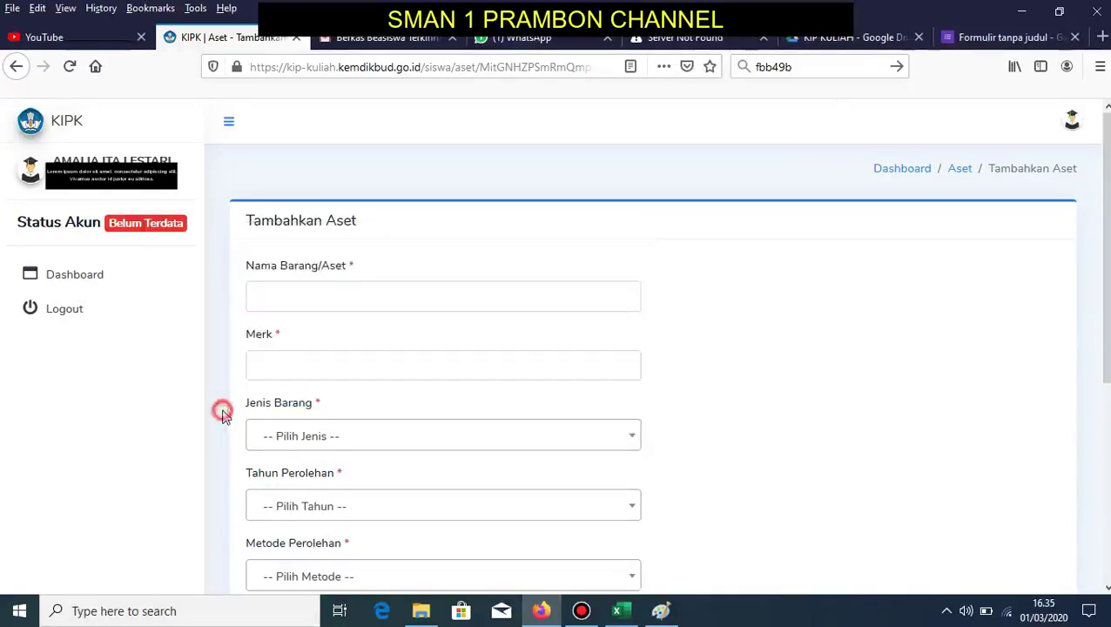
click(369, 501)
click(795, 423)
- Keep acquisition method and condition, visit Harga Beli and Harga Jual, and submit the Televisi asset
scroll(607, 331, down, 4)
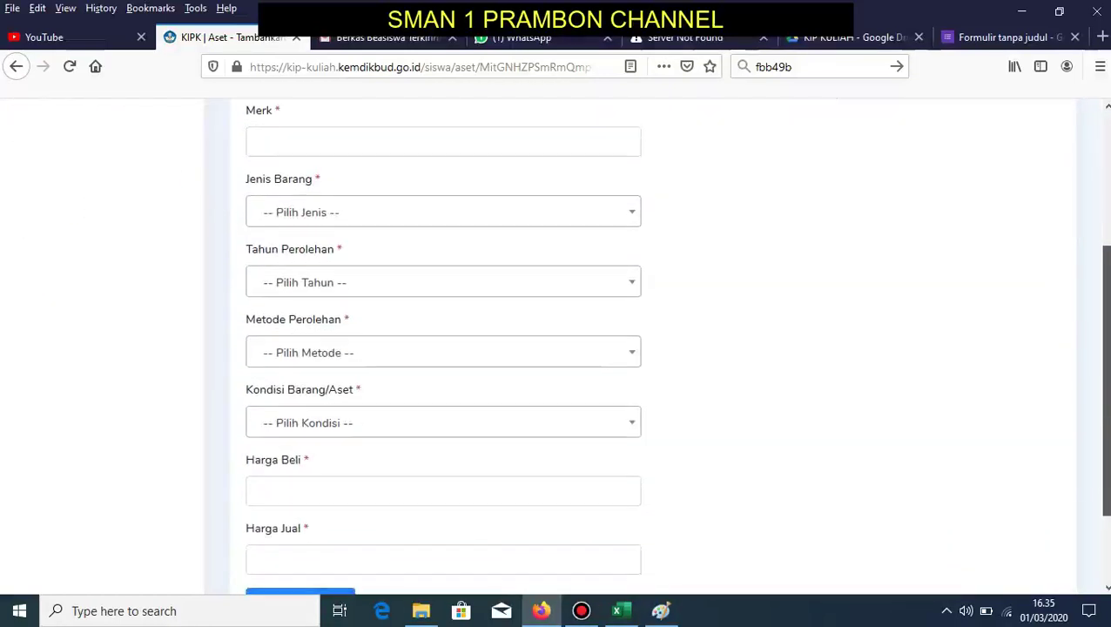
click(621, 360)
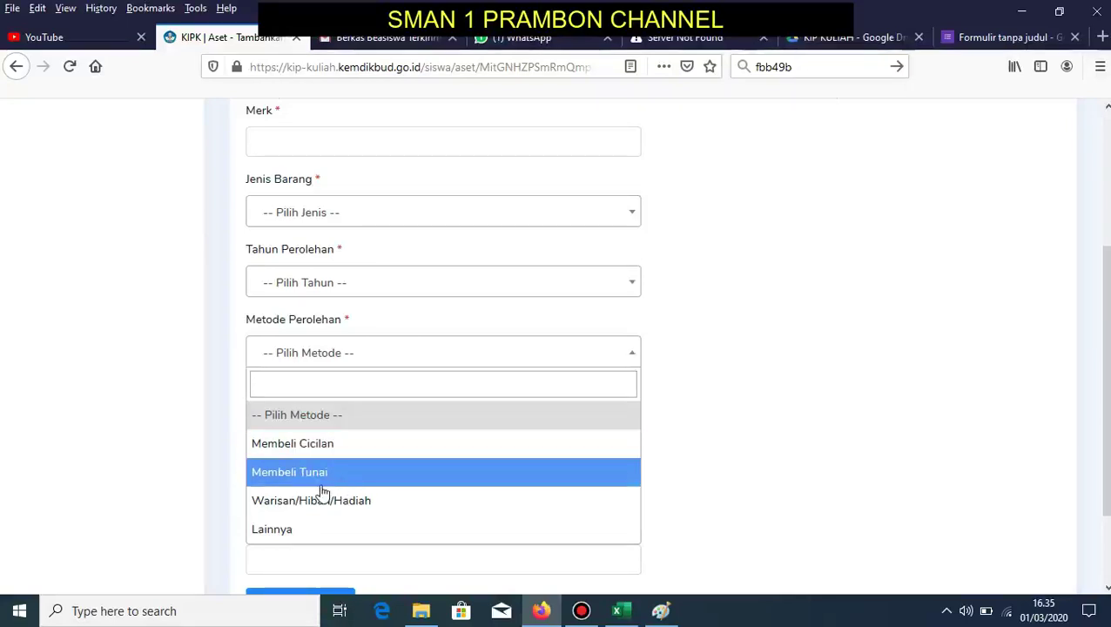
click(188, 451)
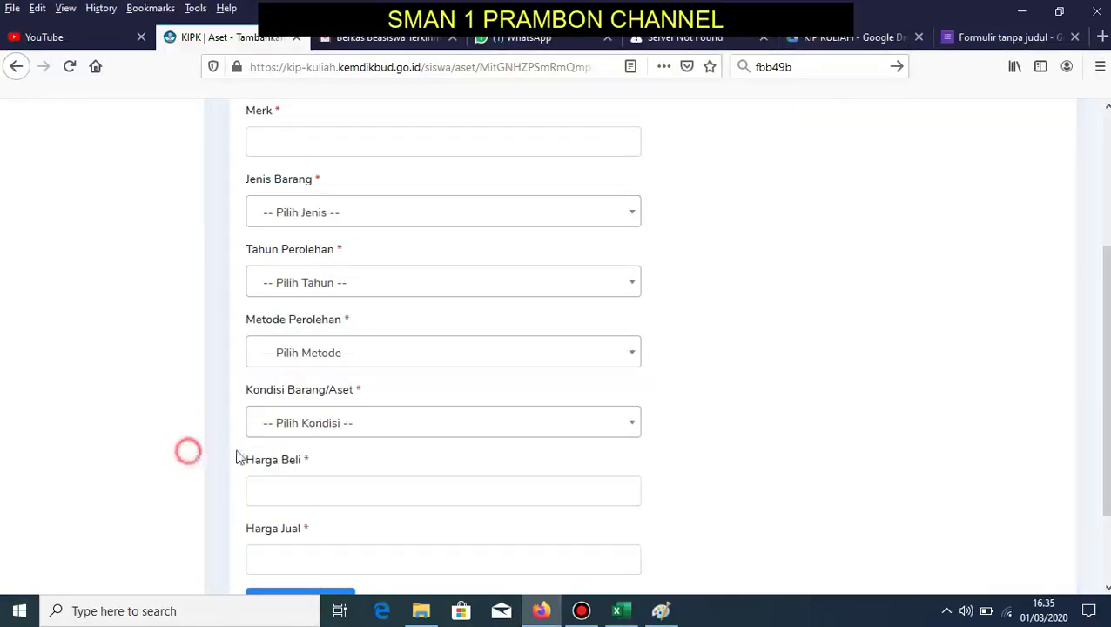
click(345, 425)
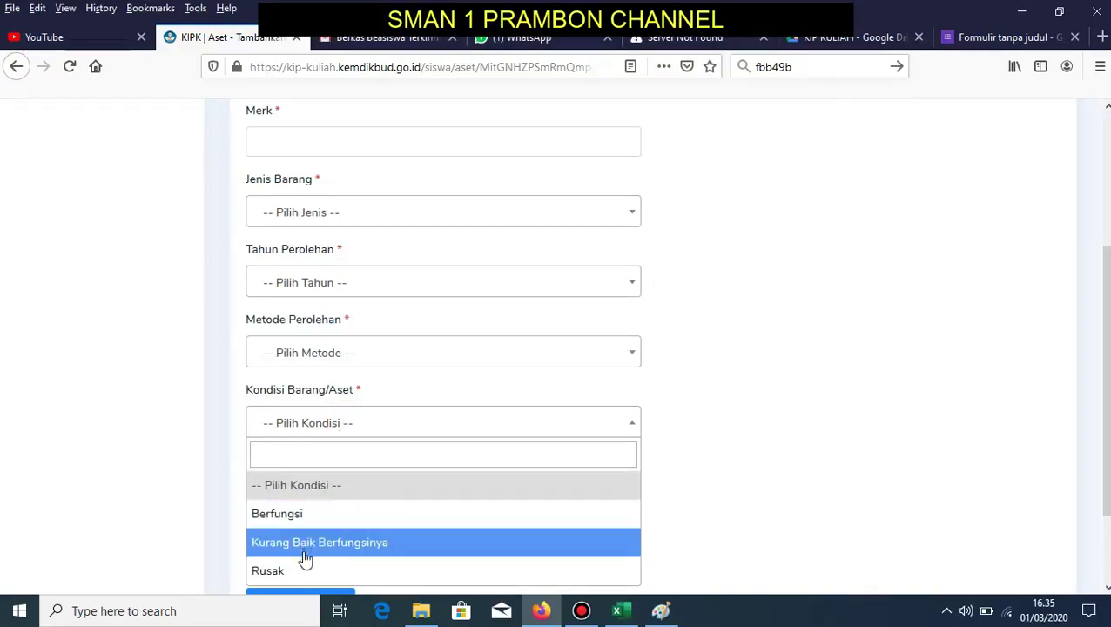
click(188, 515)
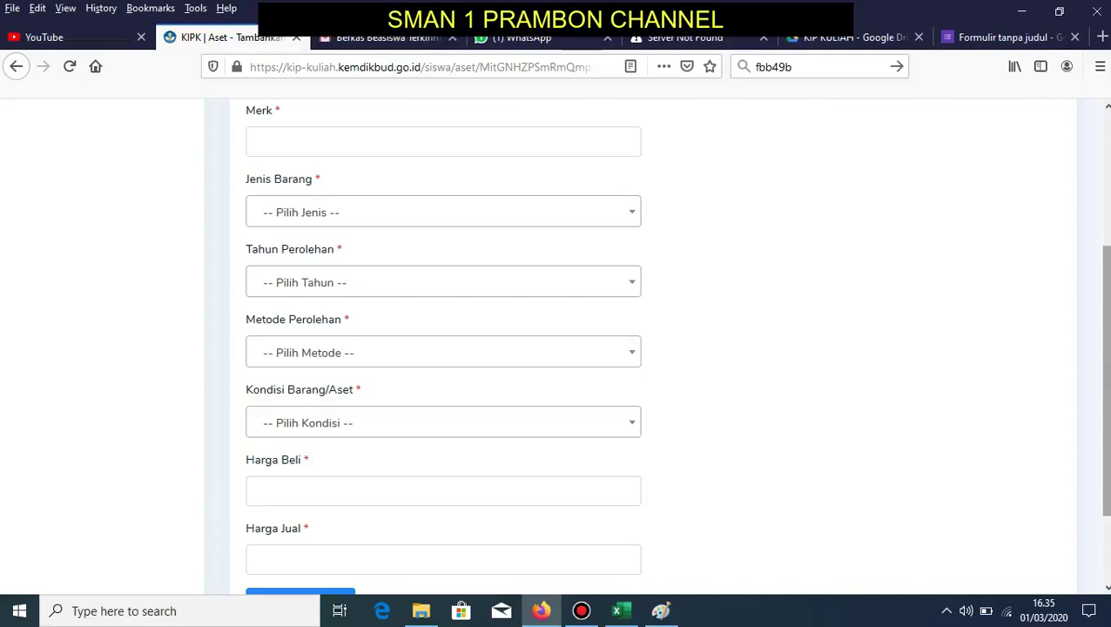
scroll(610, 348, down, 2)
click(253, 370)
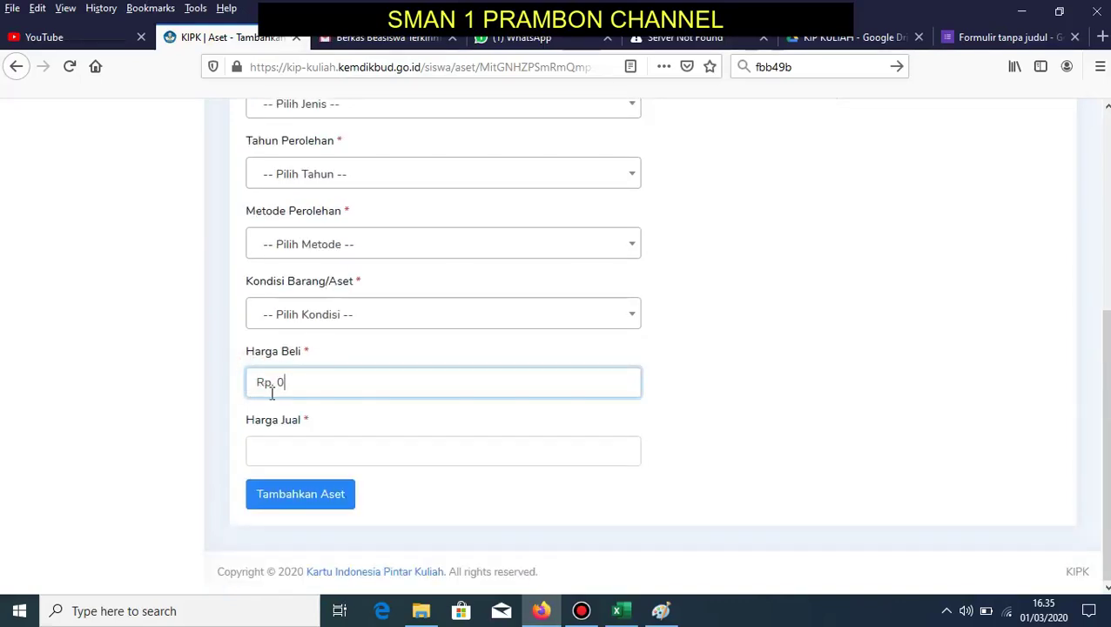
click(281, 452)
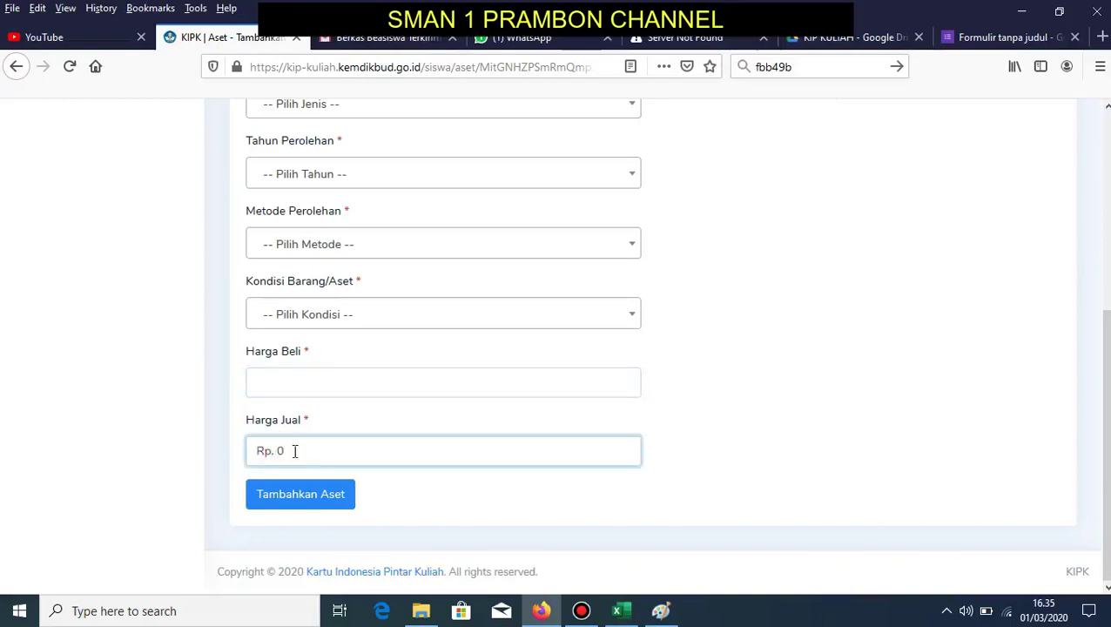
click(355, 498)
drag(221, 448, 1013, 452)
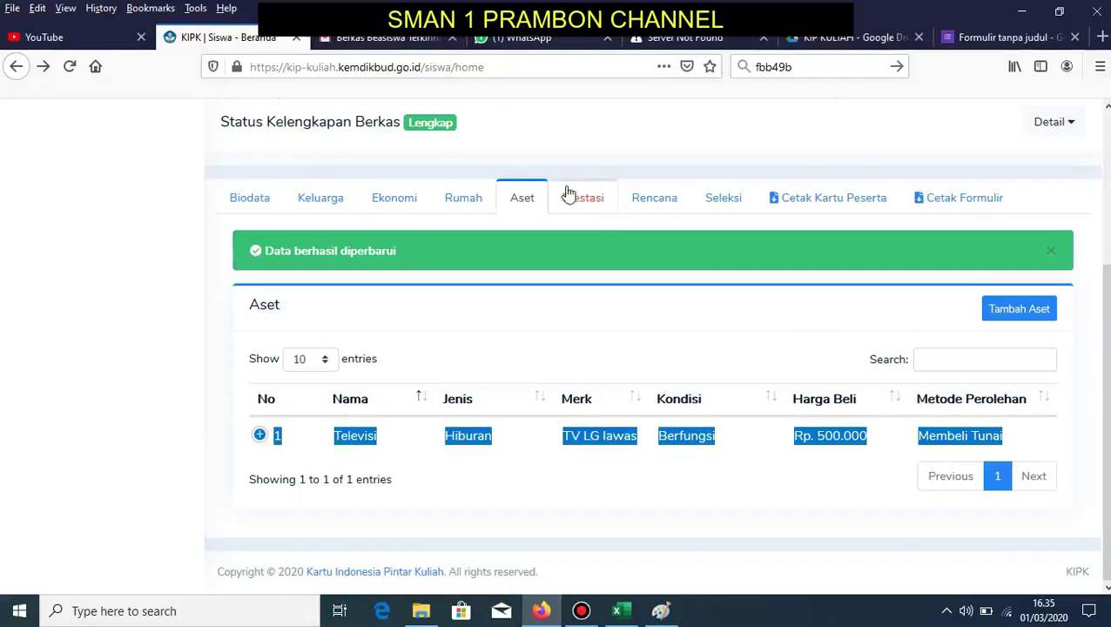
- Clear the asset row highlight, switch to Prestasi, and start a Tambah Prestasi entry
click(601, 310)
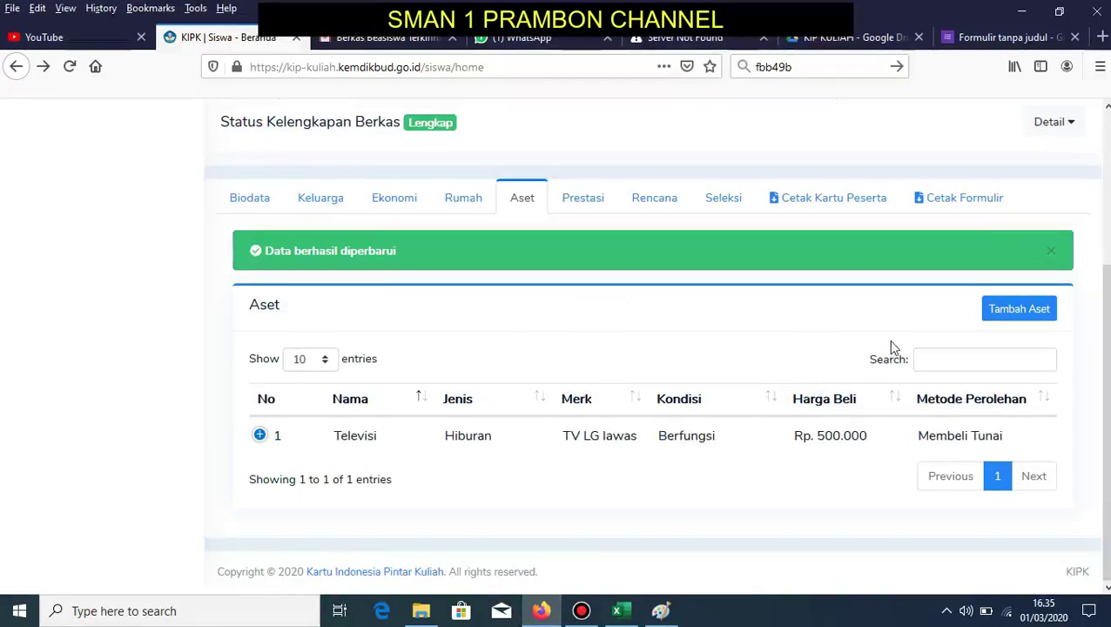
click(583, 202)
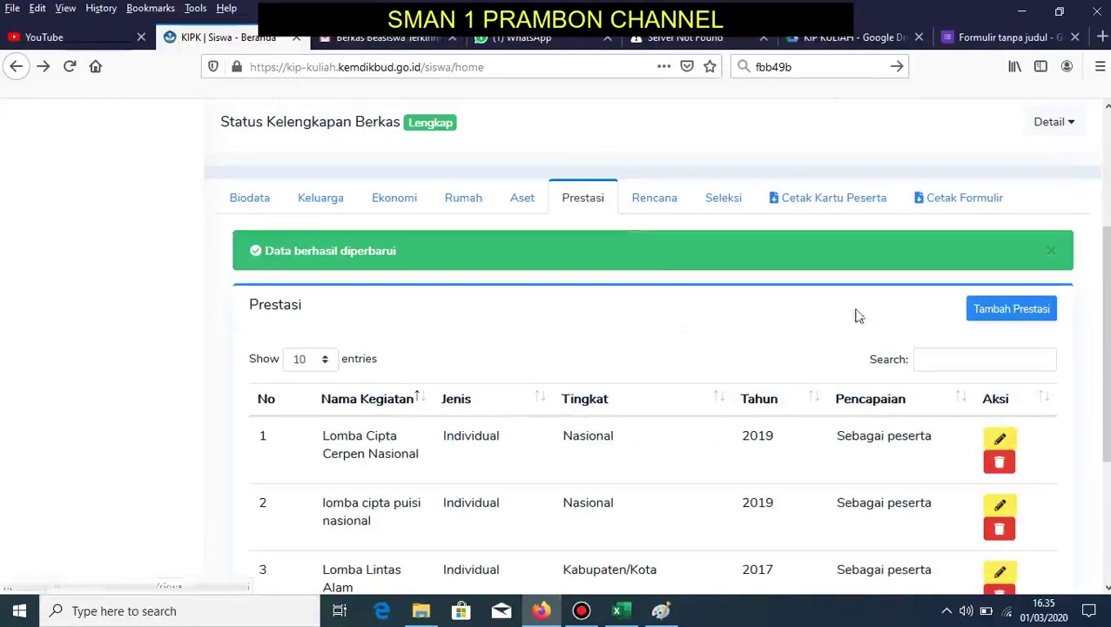
click(1003, 311)
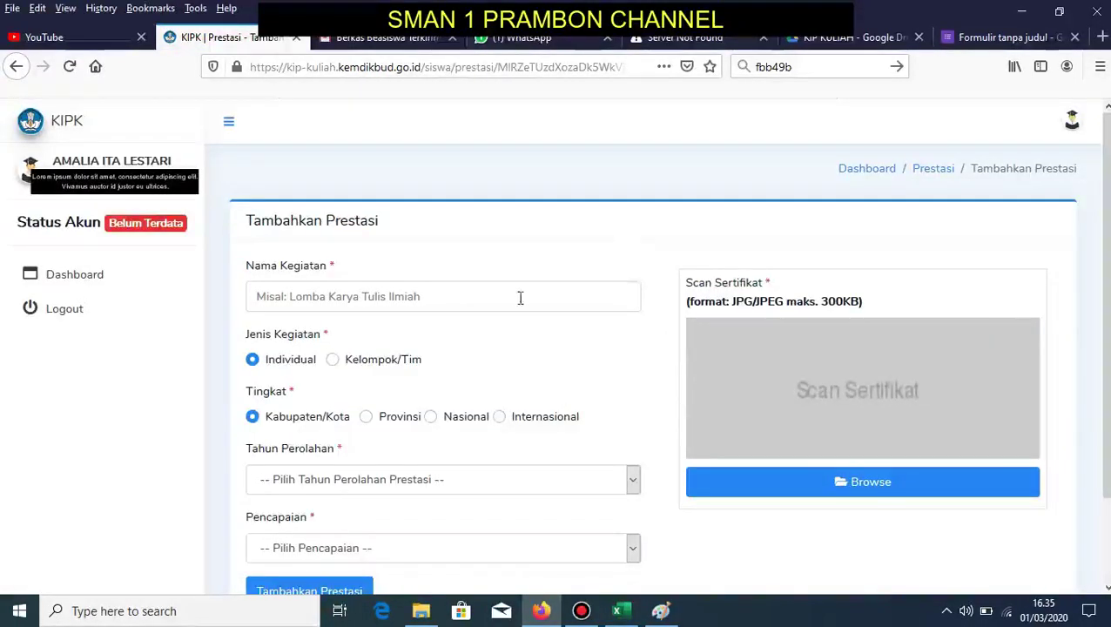
- Enter 'OSN KABUPATEN NGANJUK' as the achievement's Nama Kegiatan
click(515, 297)
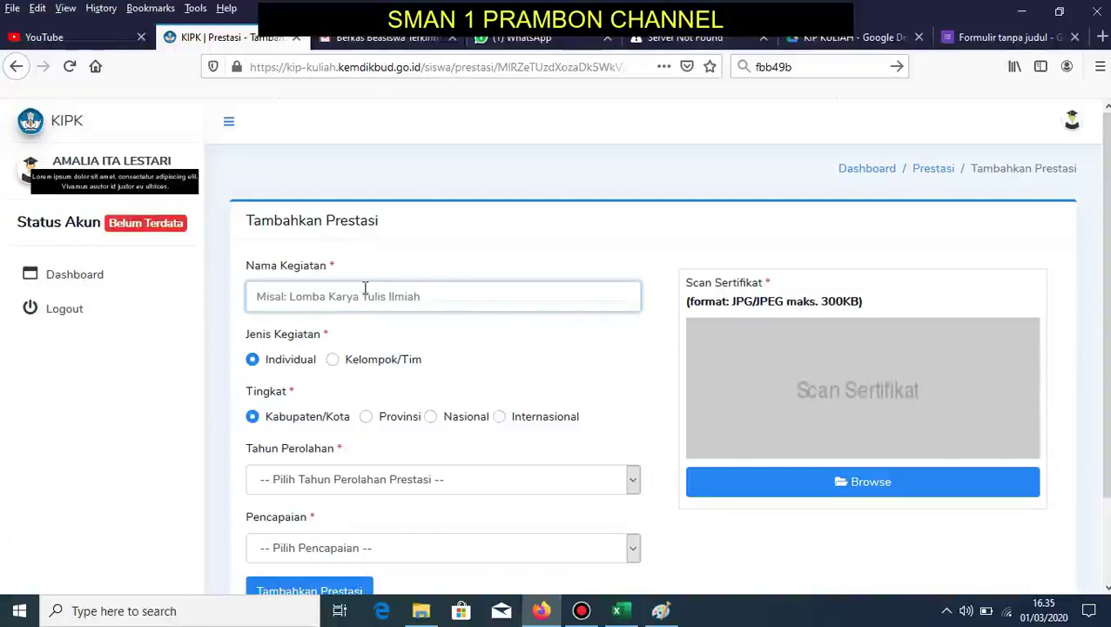
text(o)
key(BackSpace)
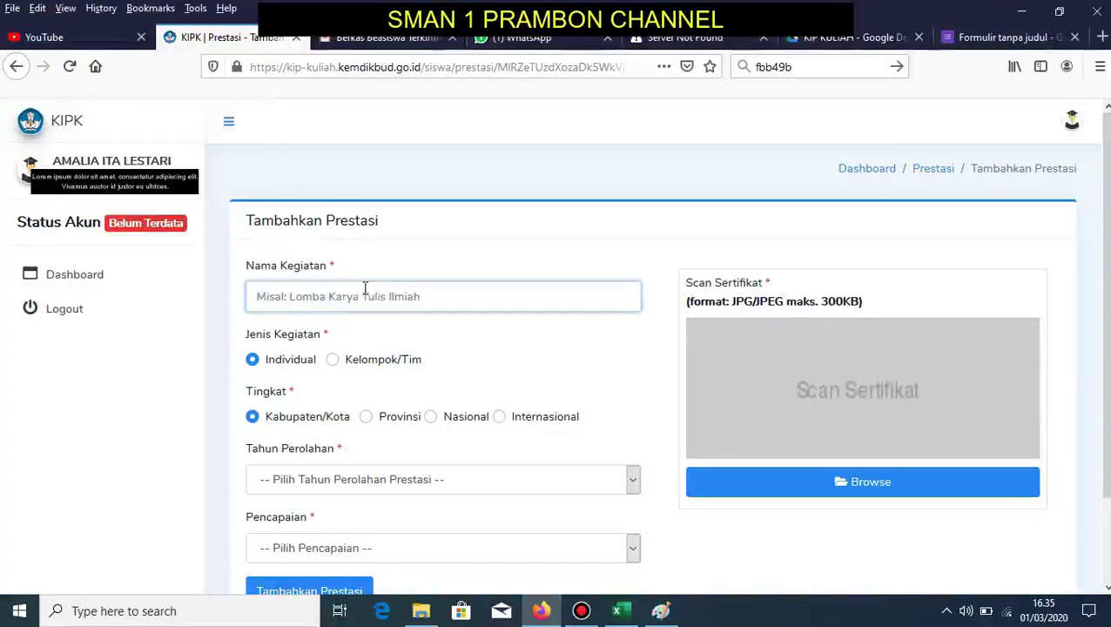
text(OSN KABUPAT)
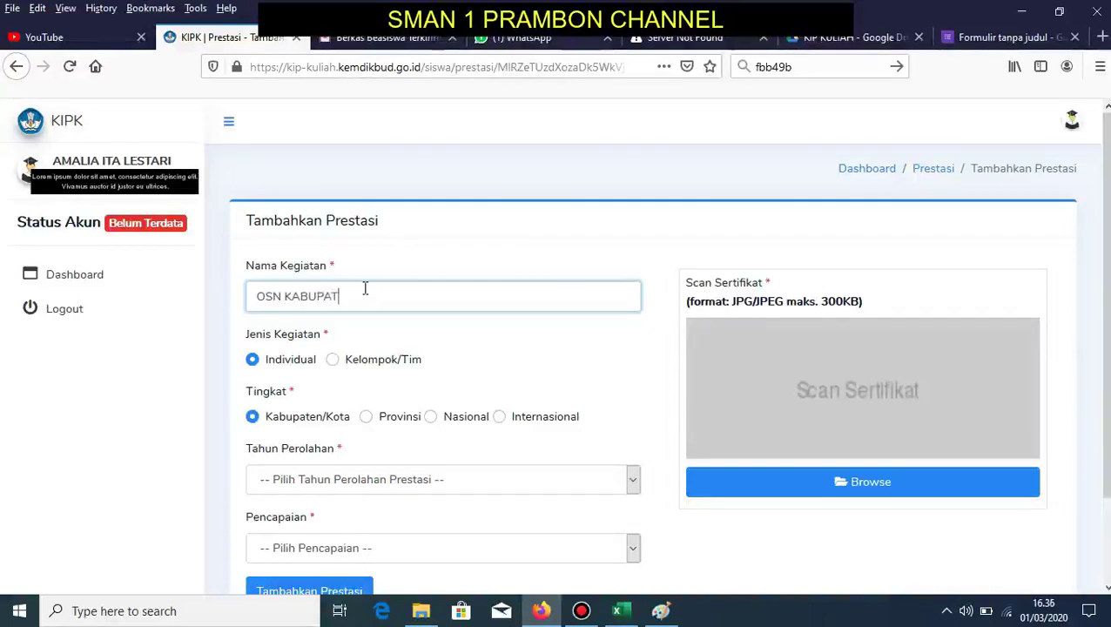
text(EN NGANJUK)
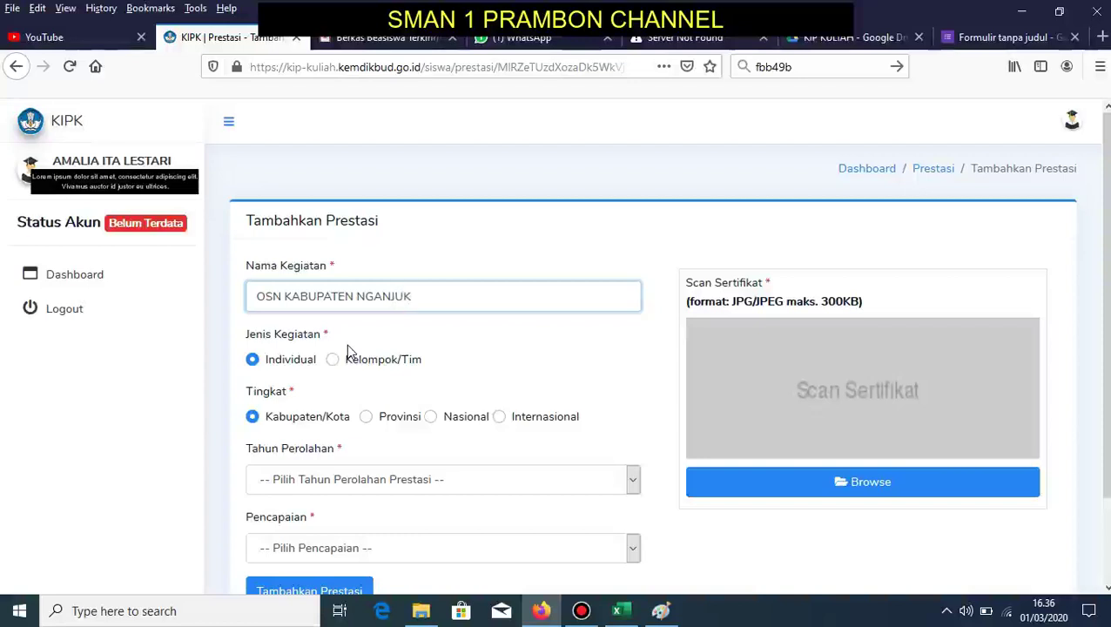
click(265, 340)
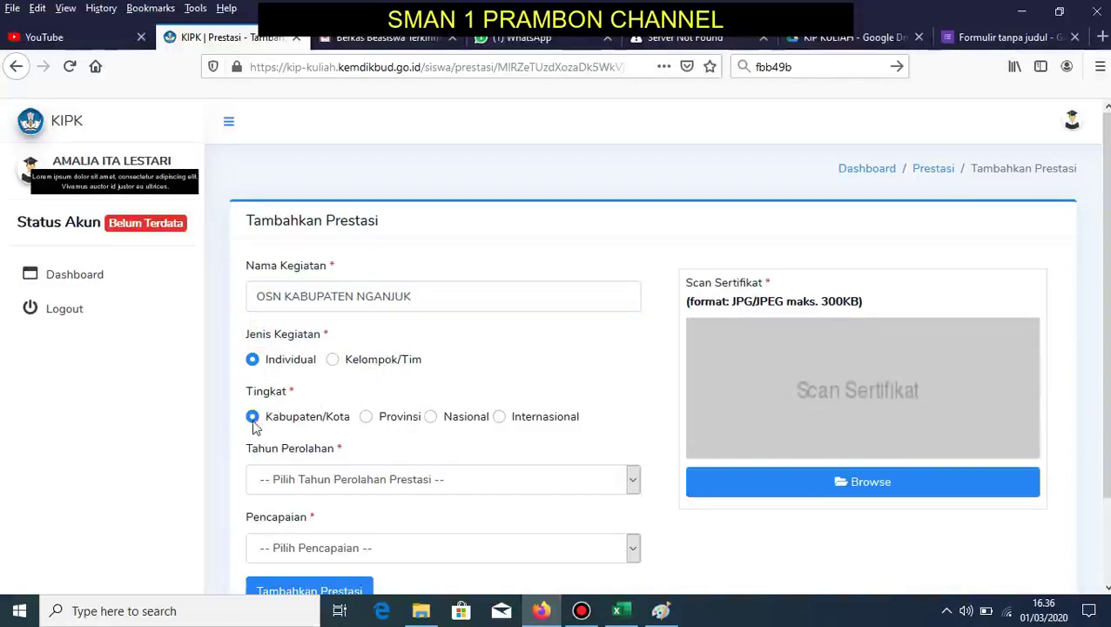
- Set year 2018 and result Lainnya described as PESERTA, then browse for the certificate scan
click(315, 479)
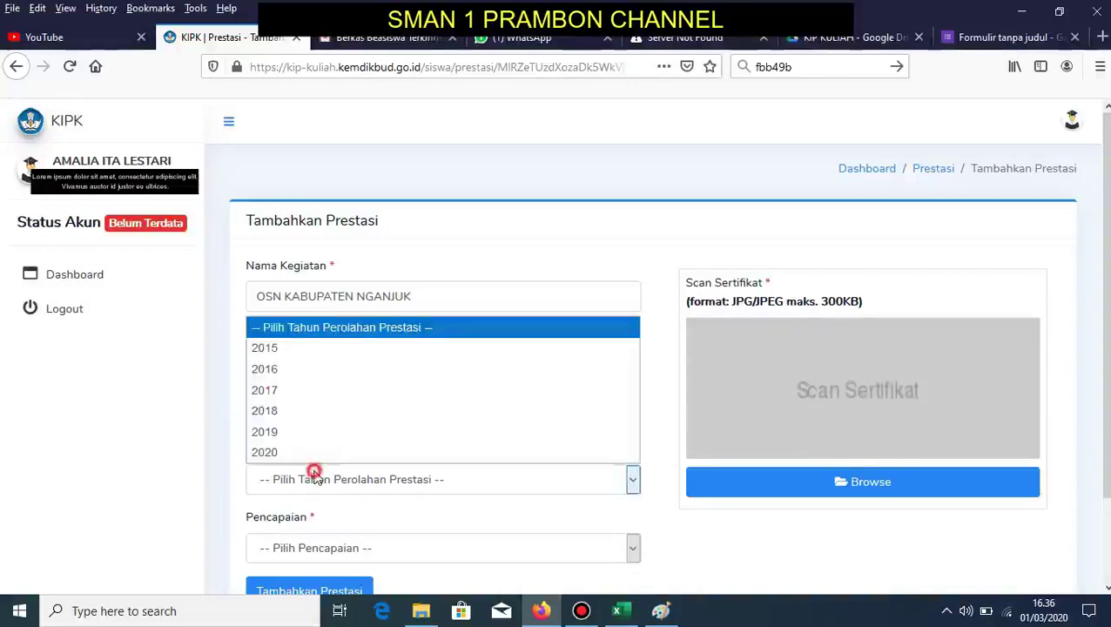
click(285, 412)
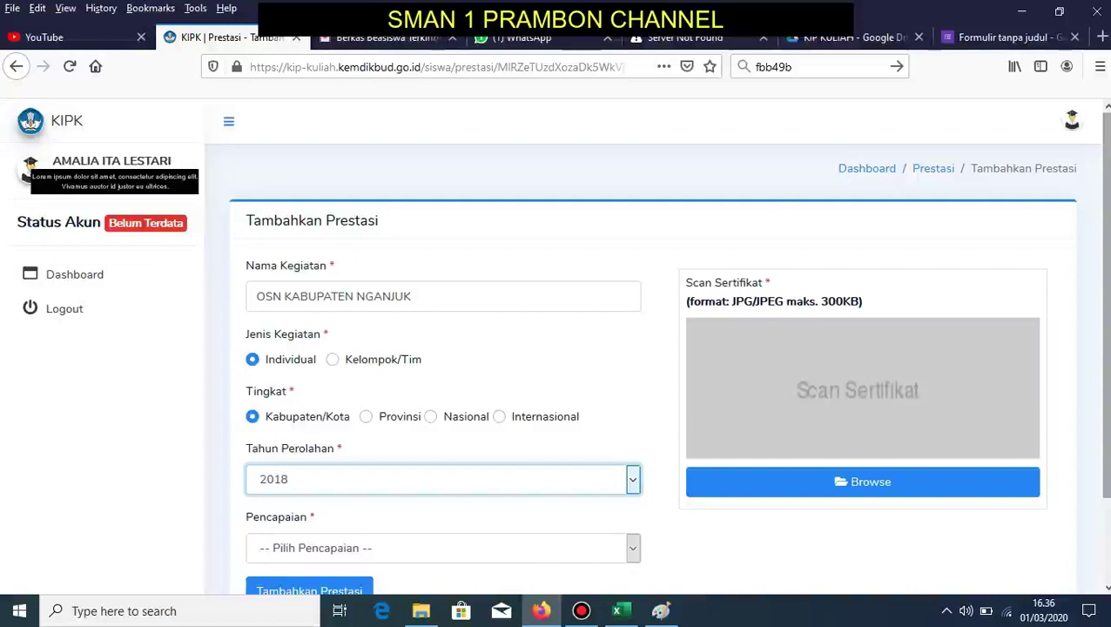
scroll(557, 348, down, 2)
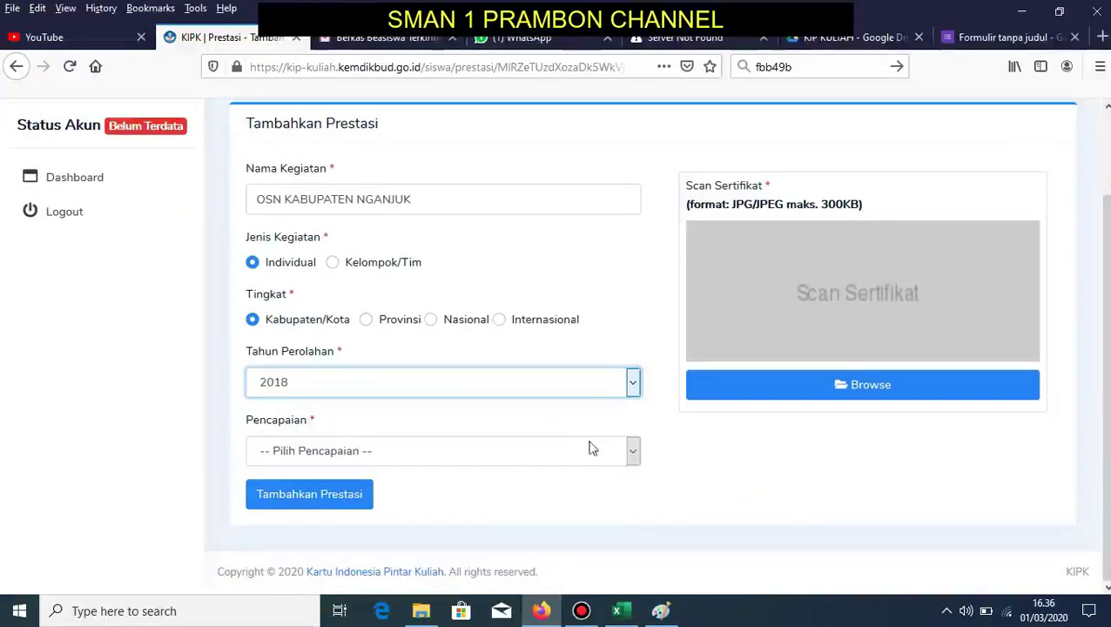
click(594, 450)
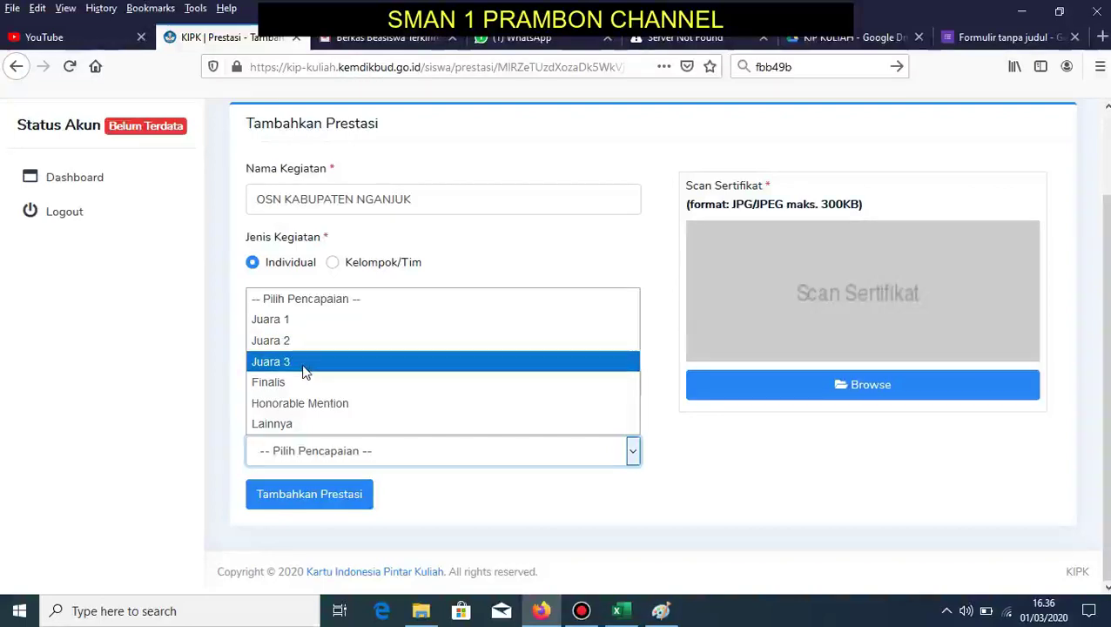
click(298, 425)
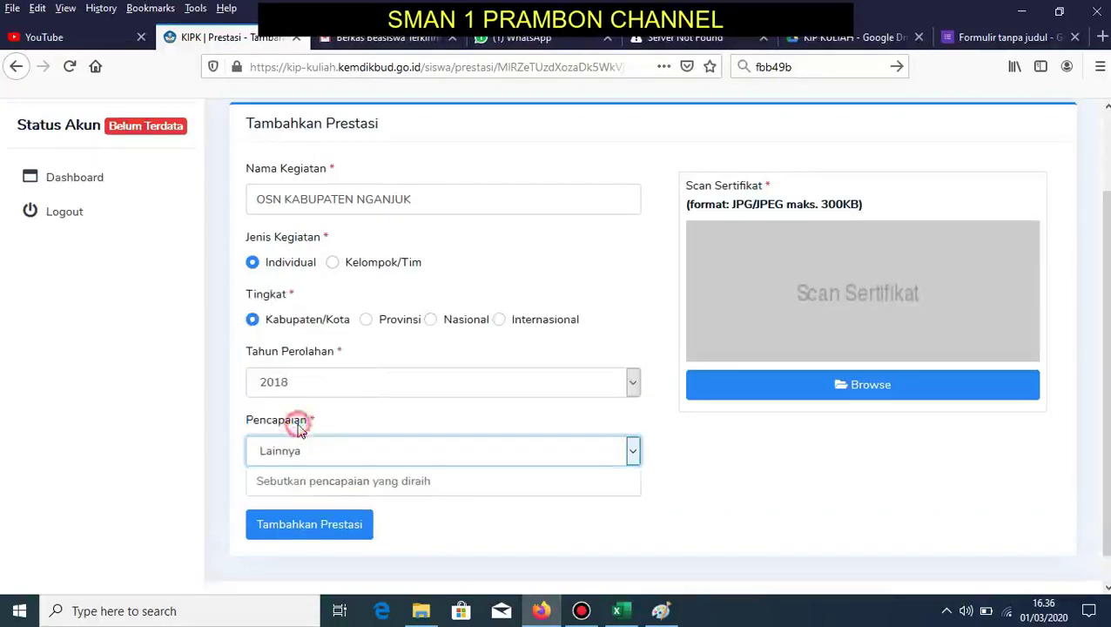
click(357, 475)
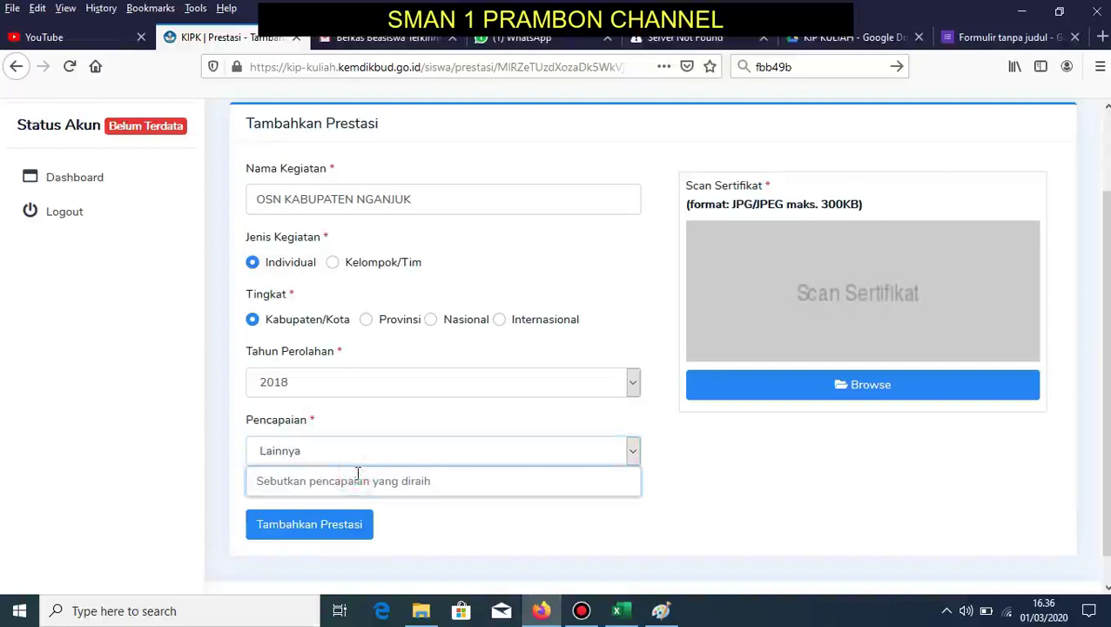
text(PESERTA)
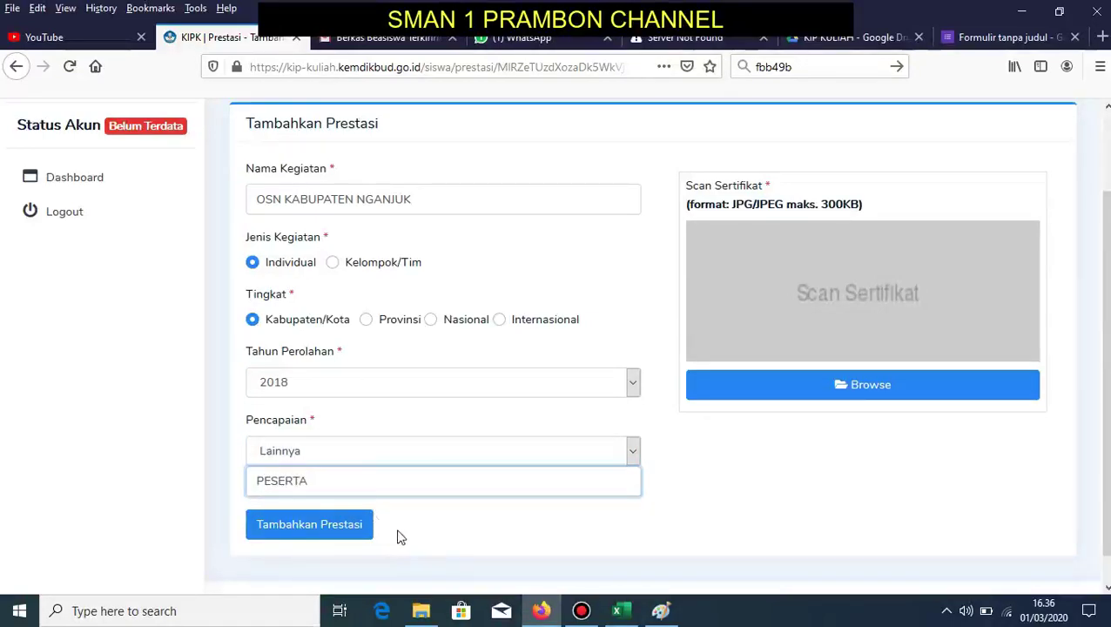
click(818, 394)
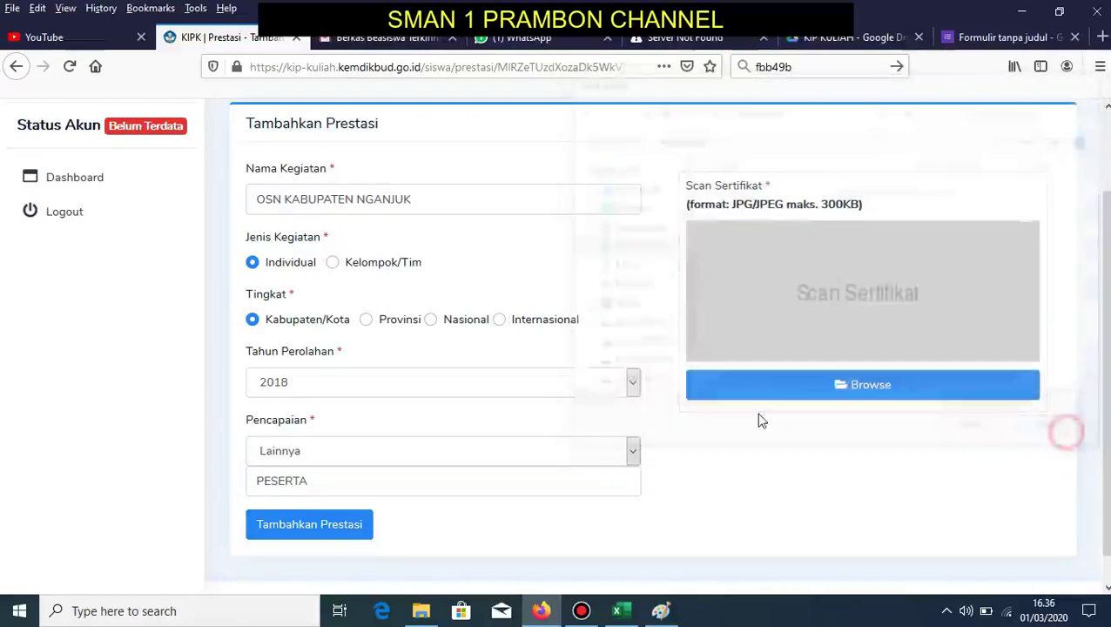
- Submit the new achievement and open Seleksi Politeknik under the Seleksi tab
click(366, 533)
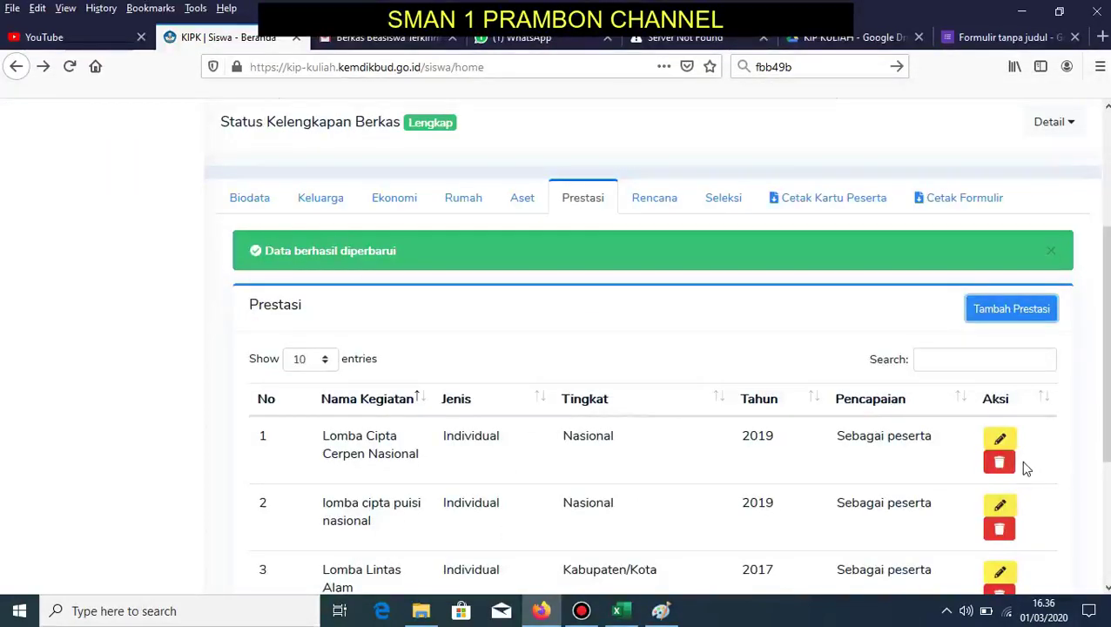
click(660, 203)
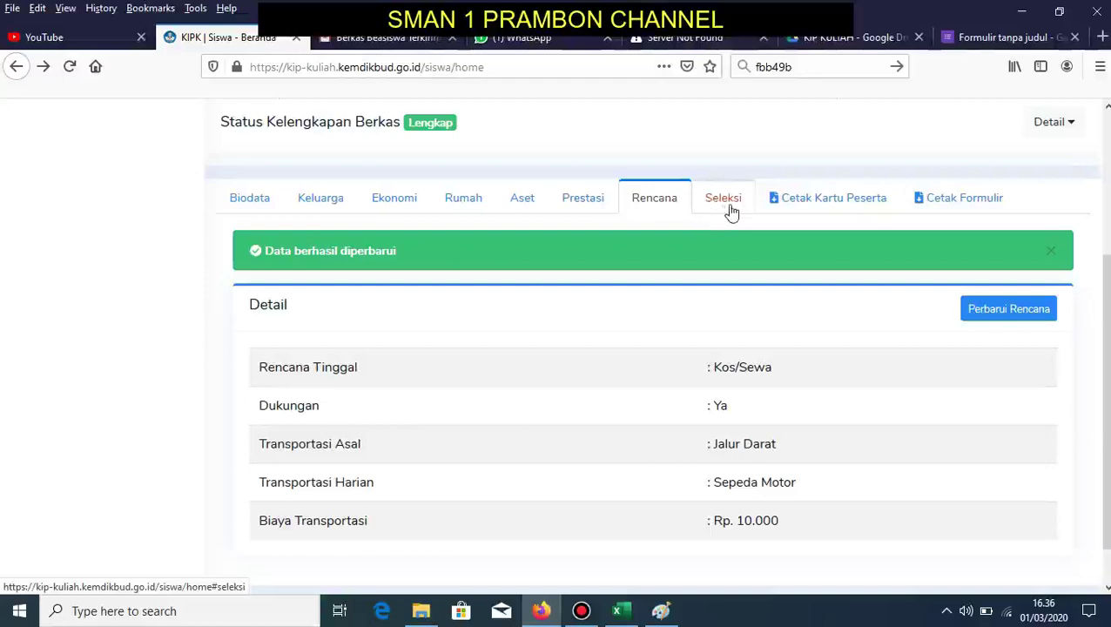
click(734, 209)
scroll(705, 226, down, 4)
scroll(705, 228, up, 3)
click(640, 231)
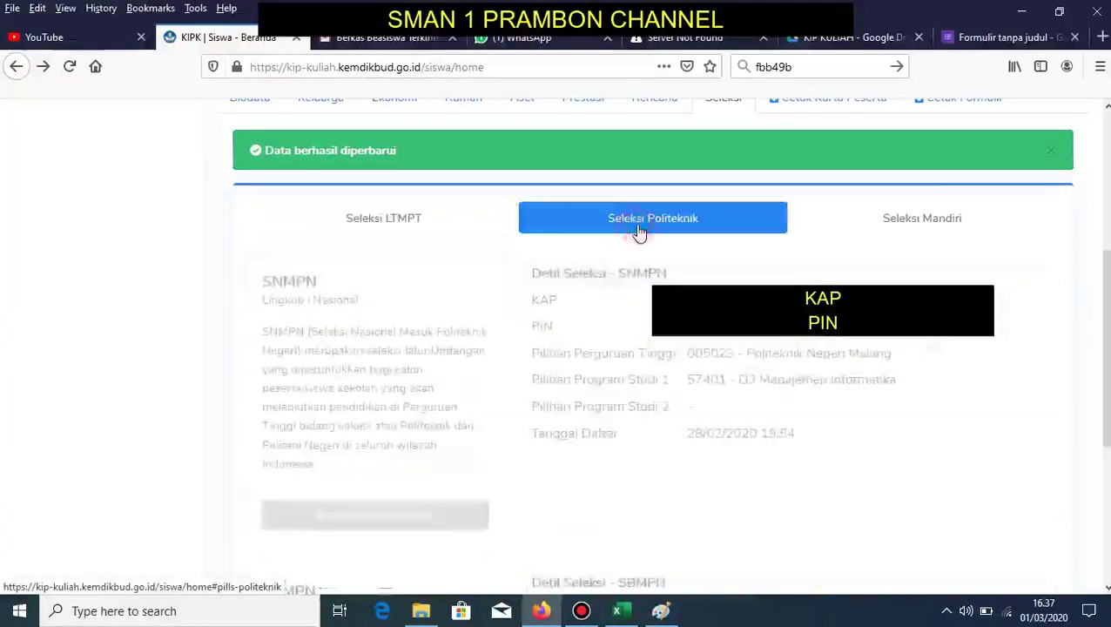
click(367, 518)
- Highlight the SNMPN rows: Politeknik Negeri Malang, D3 Manajemen Informatika, and the empty second choice
drag(533, 300, 796, 435)
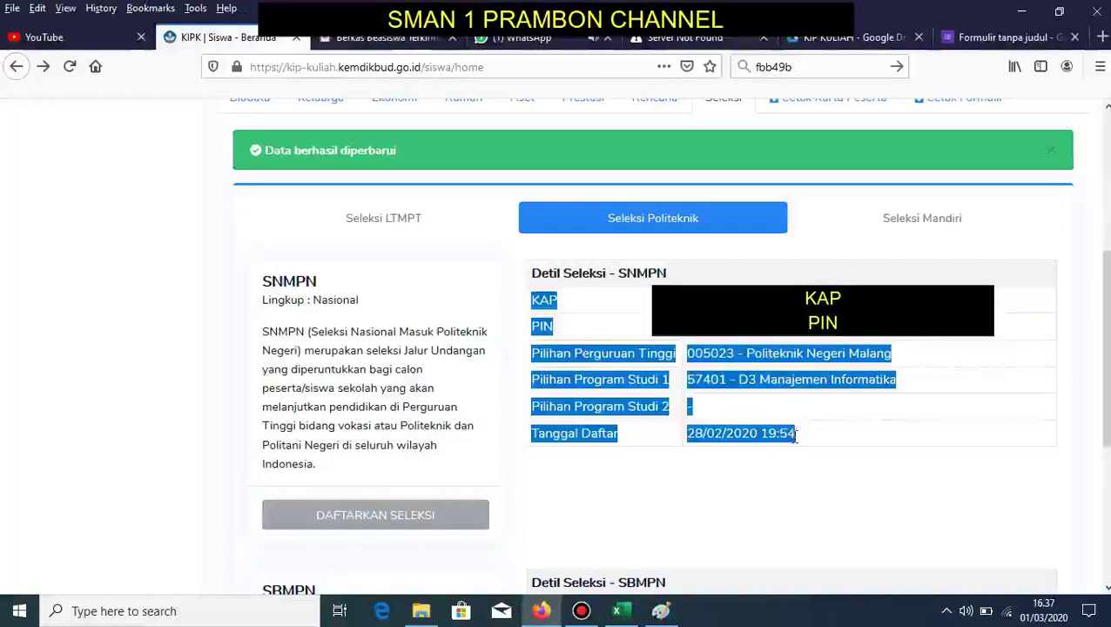
click(731, 390)
triple_click(529, 355)
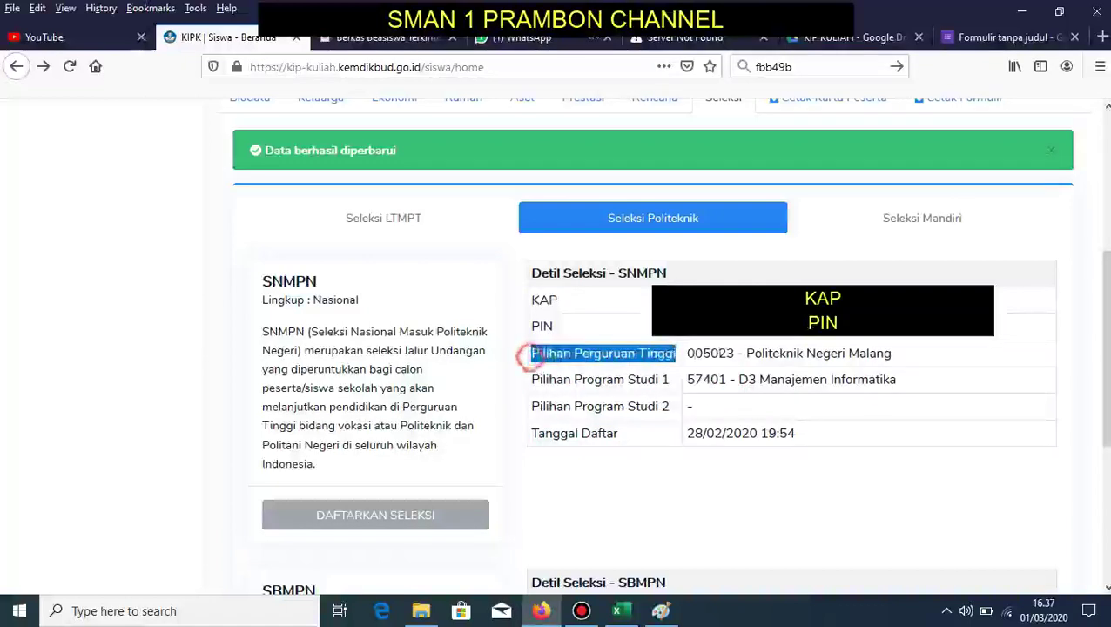
drag(528, 355, 907, 357)
drag(537, 378, 906, 384)
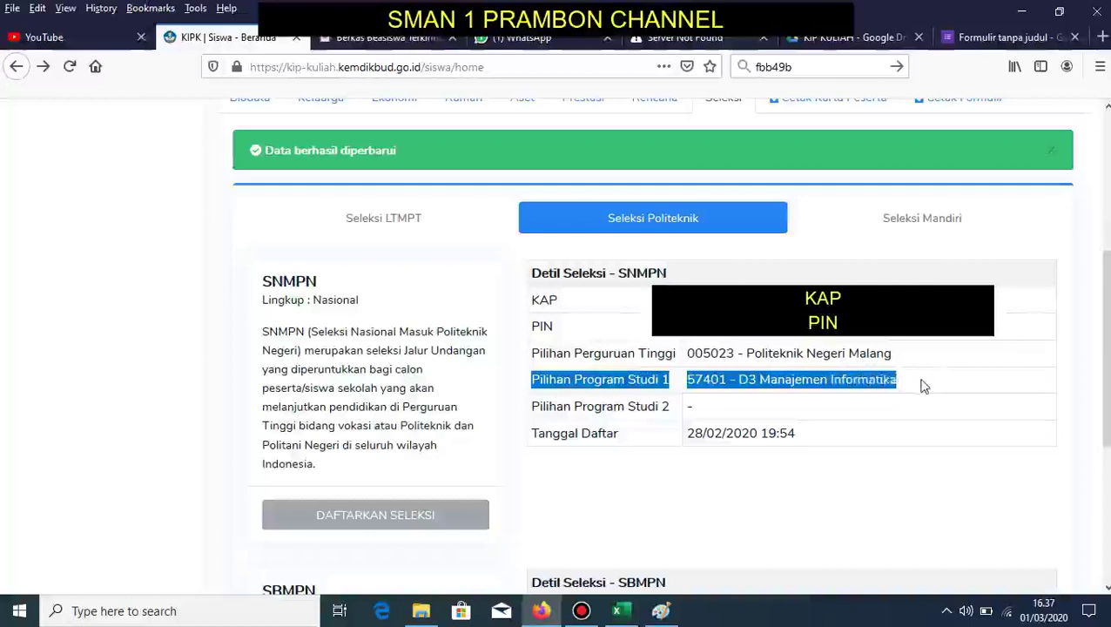
drag(530, 416, 746, 417)
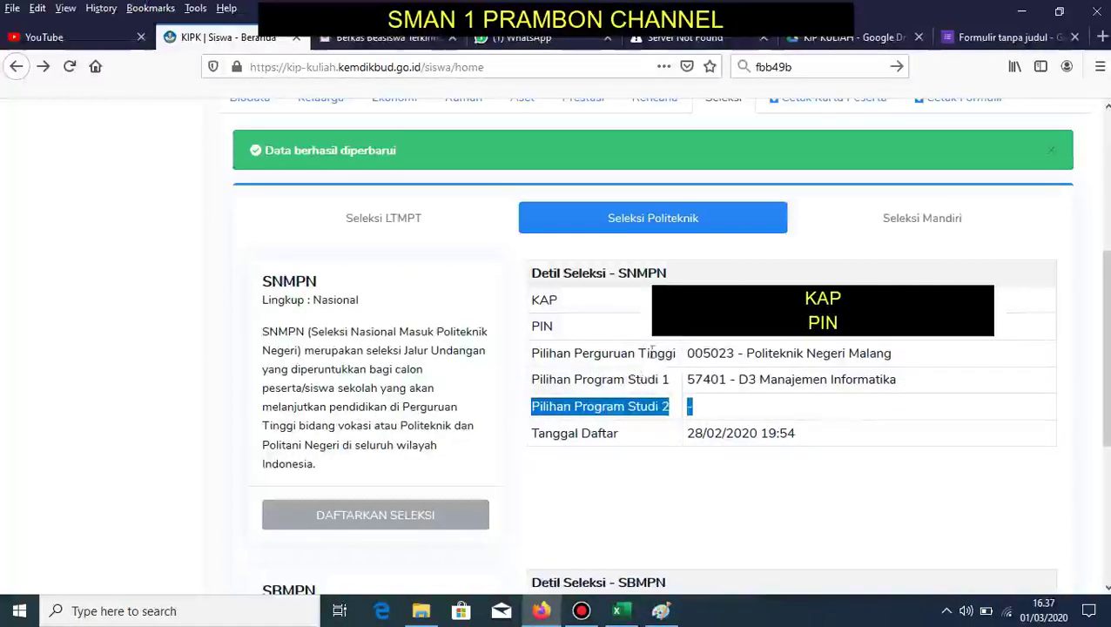
click(724, 511)
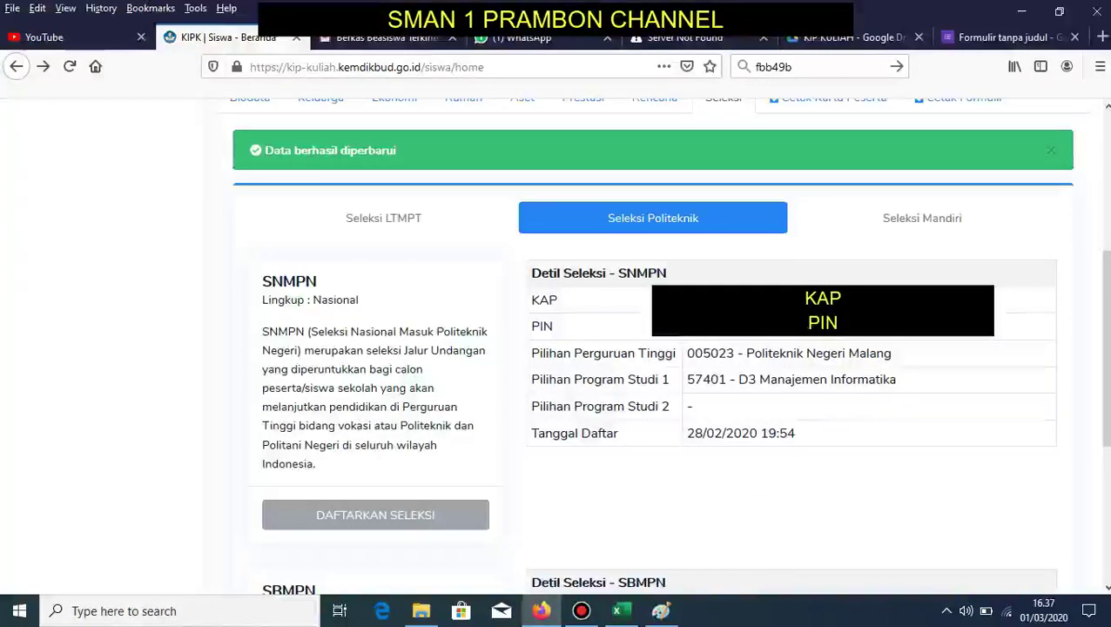
scroll(1104, 348, up, 5)
- Save the participant card PDF to BIDIK MISI as 'KARTU XII MIPA 4' plus the student's name
click(827, 344)
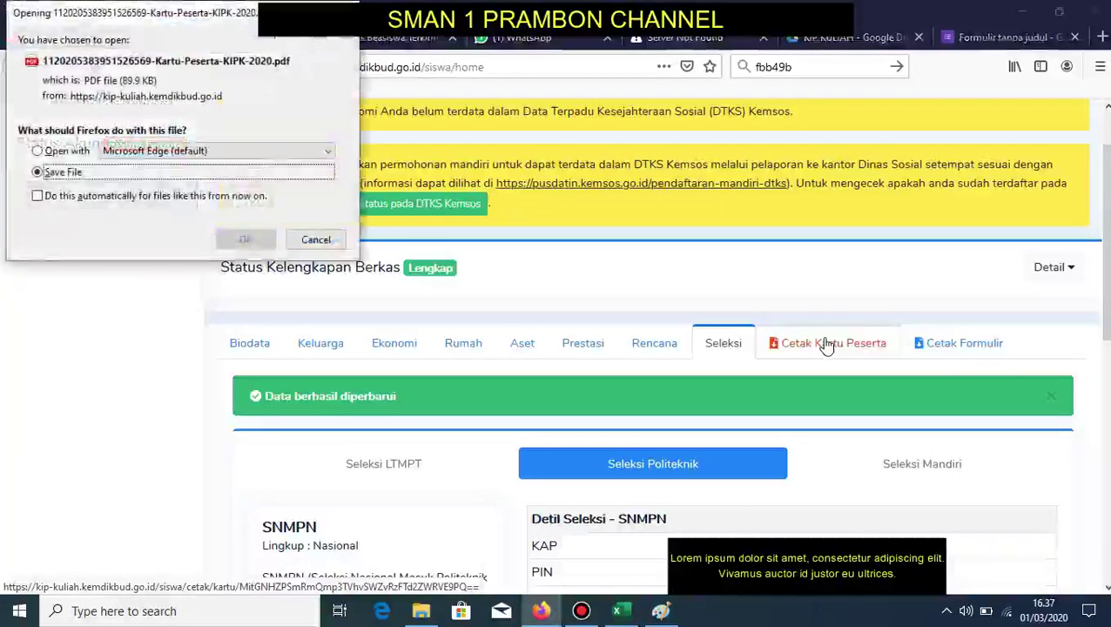
click(236, 240)
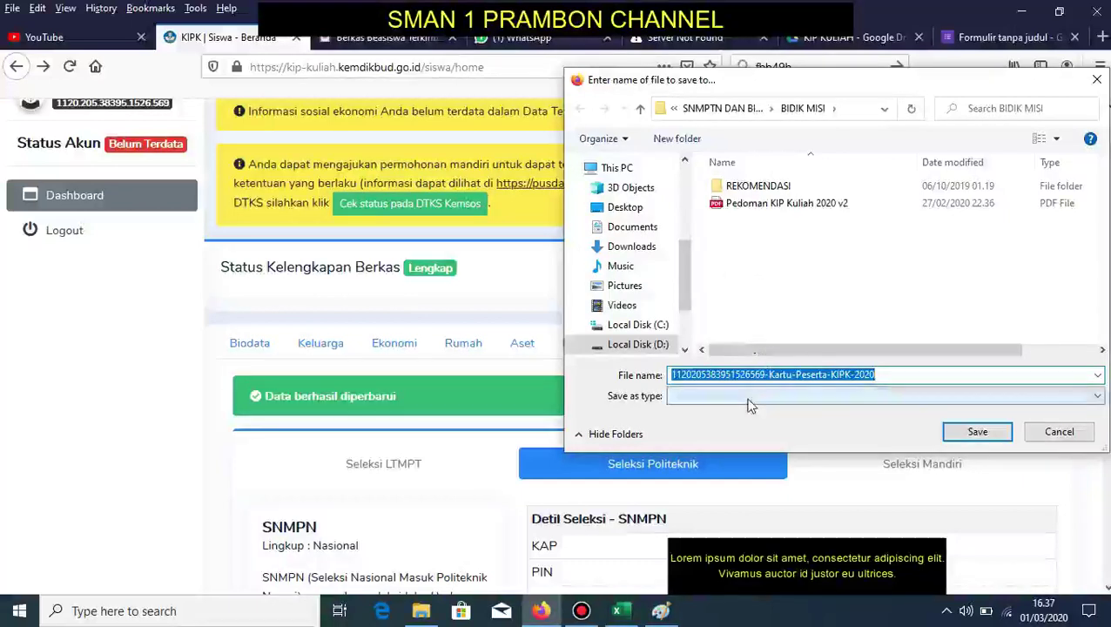
text(KARTU )
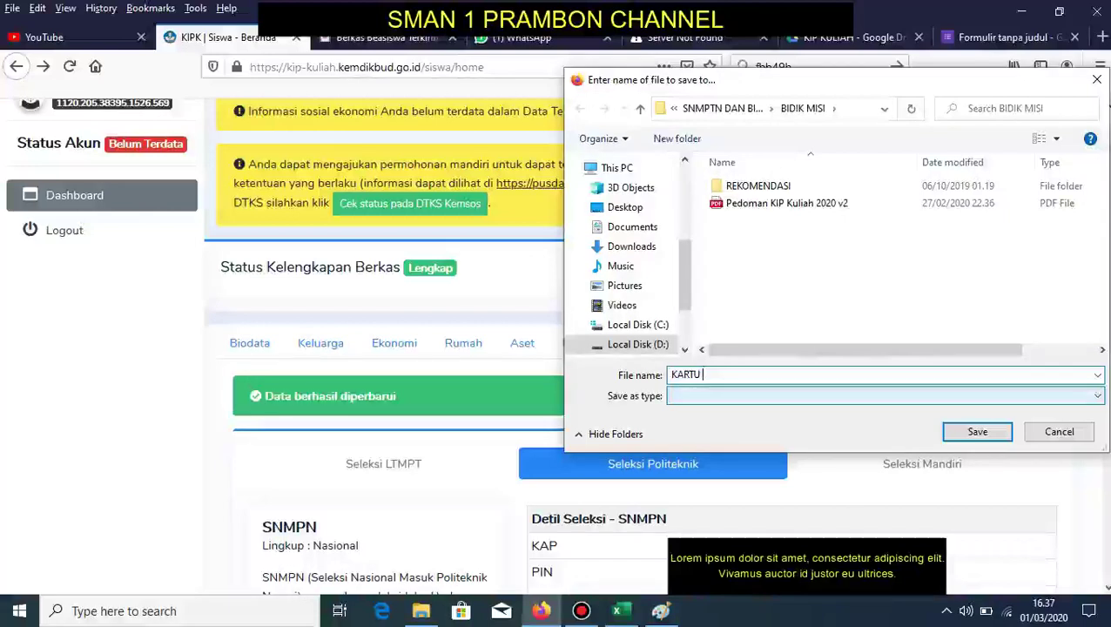
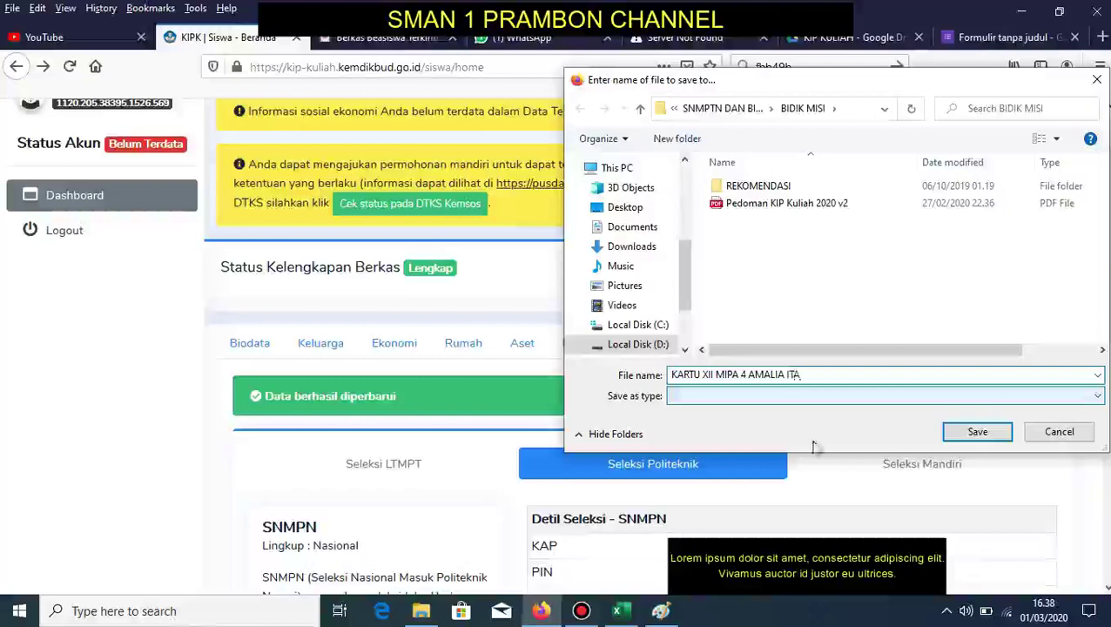
click(975, 433)
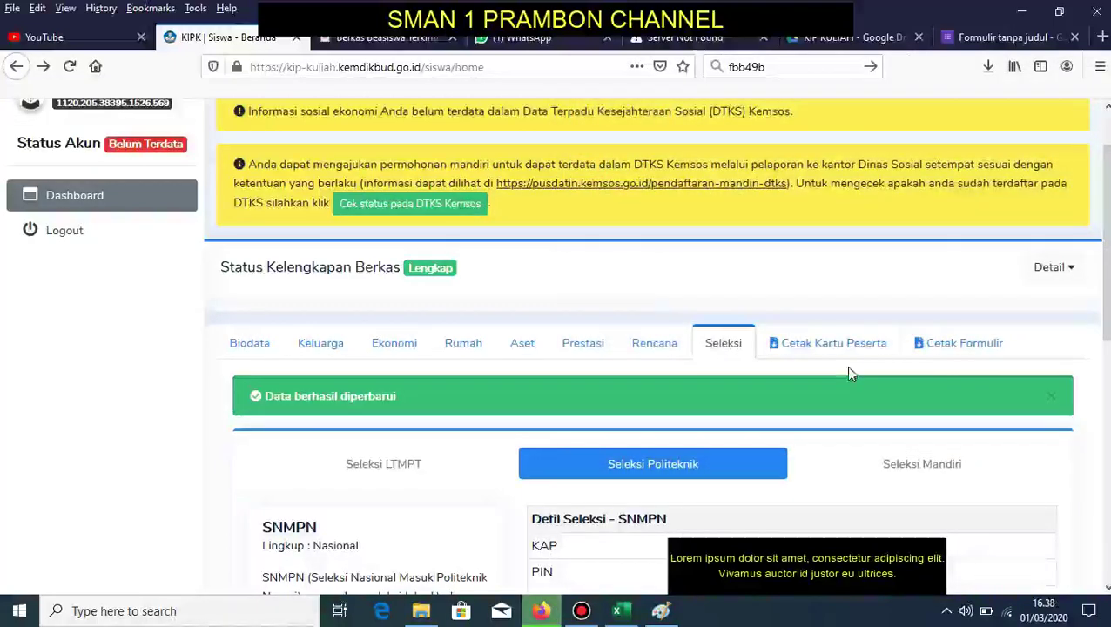
- Save the registration form PDF to BIDIK MISI as 'FORMULIR XII MIPA 4' plus the student's full name
click(973, 348)
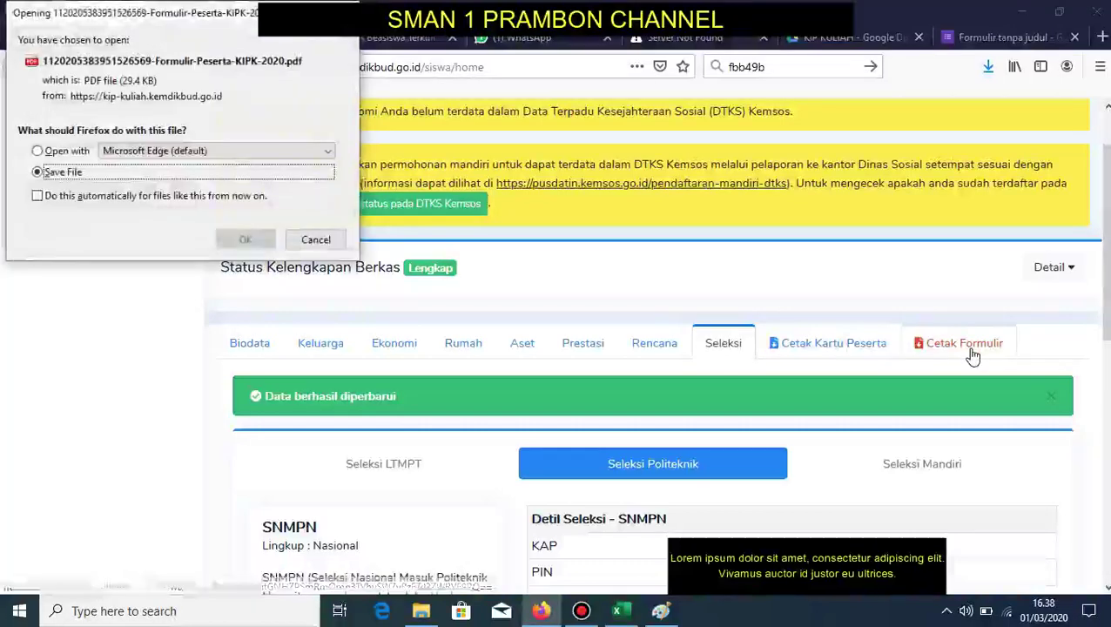
click(245, 240)
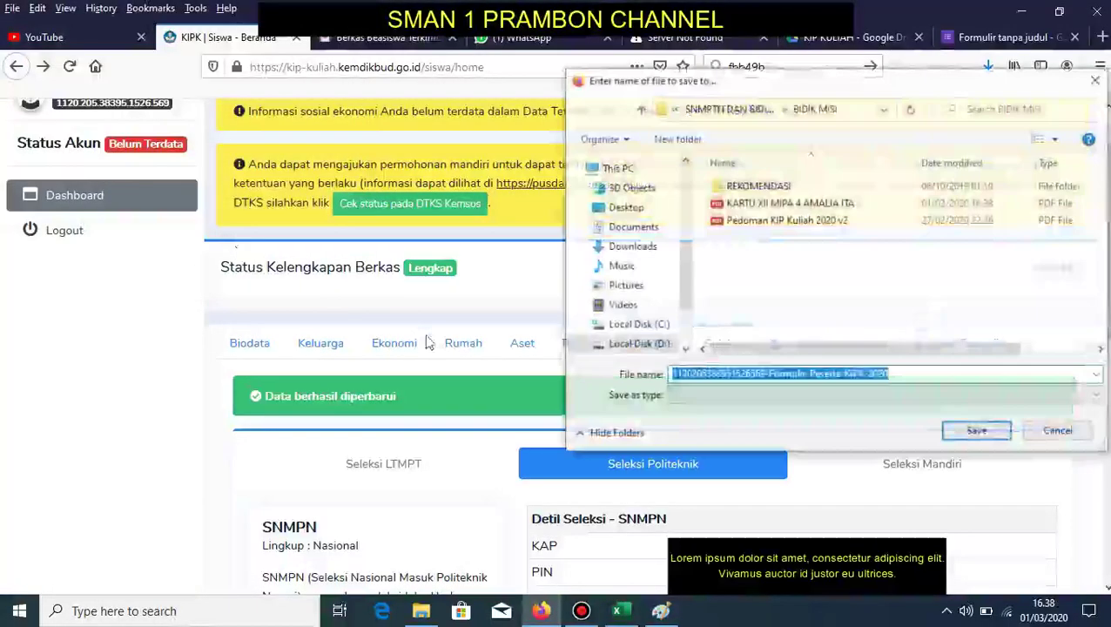
text(FORMULIR)
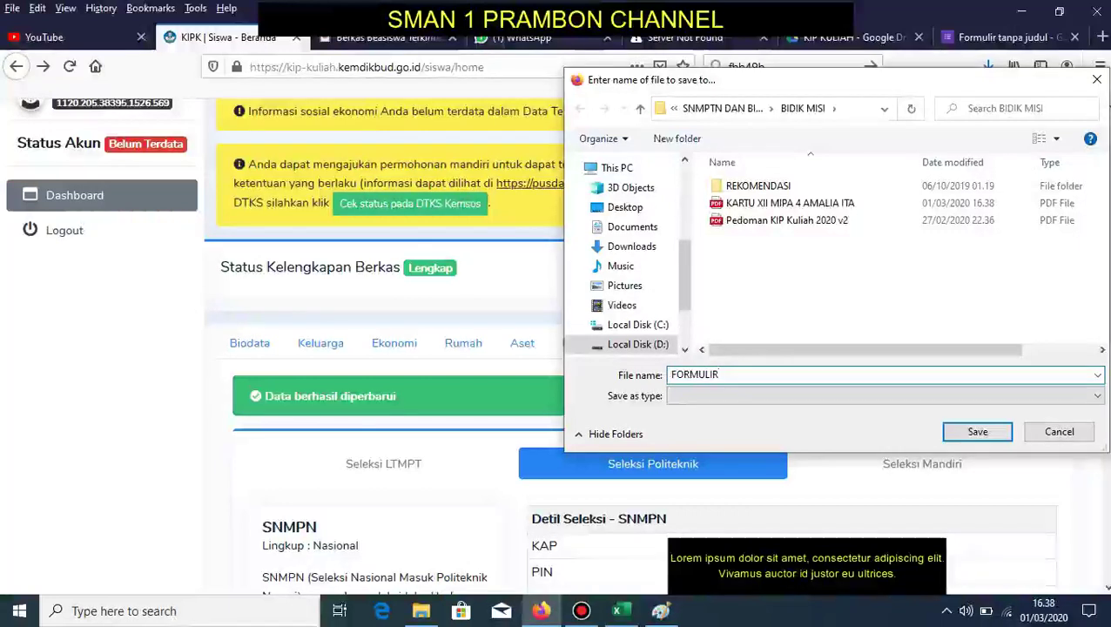
text( XII)
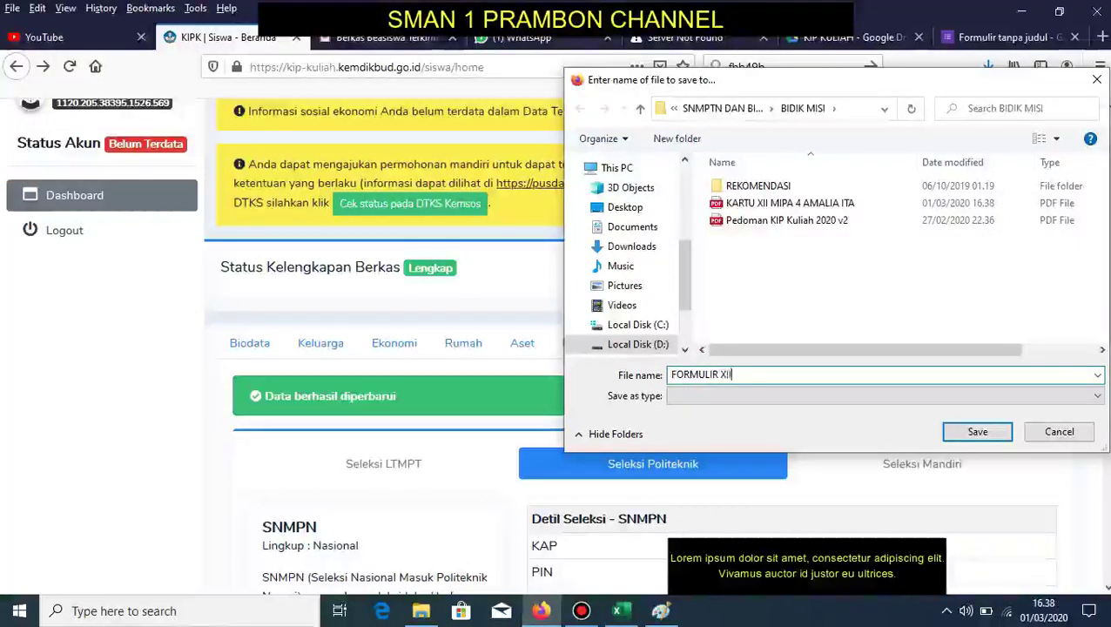
text( MIPA)
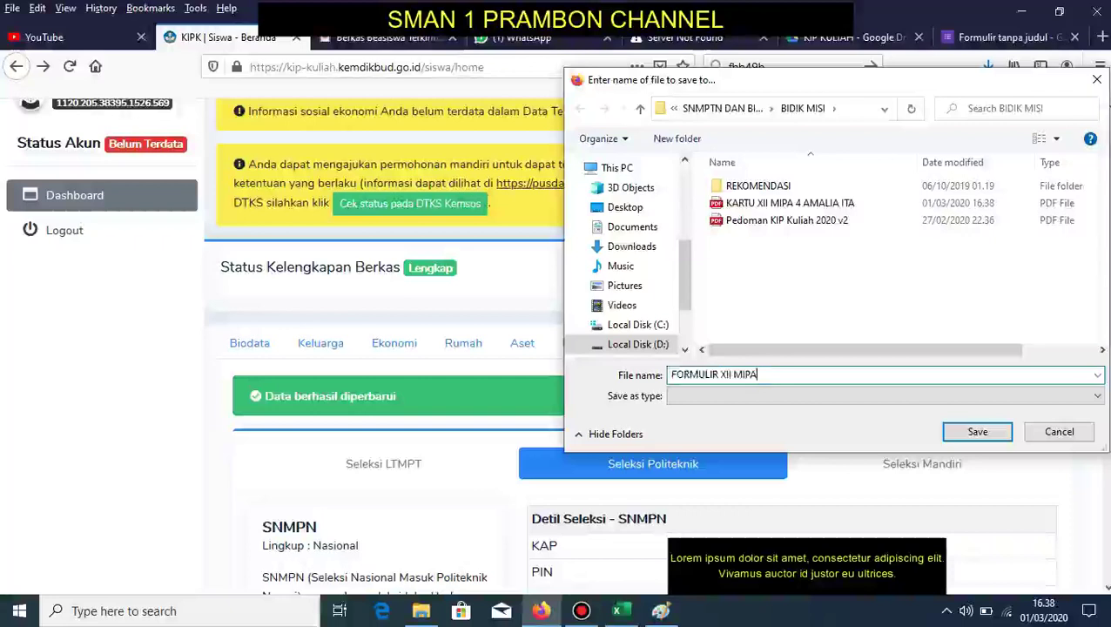
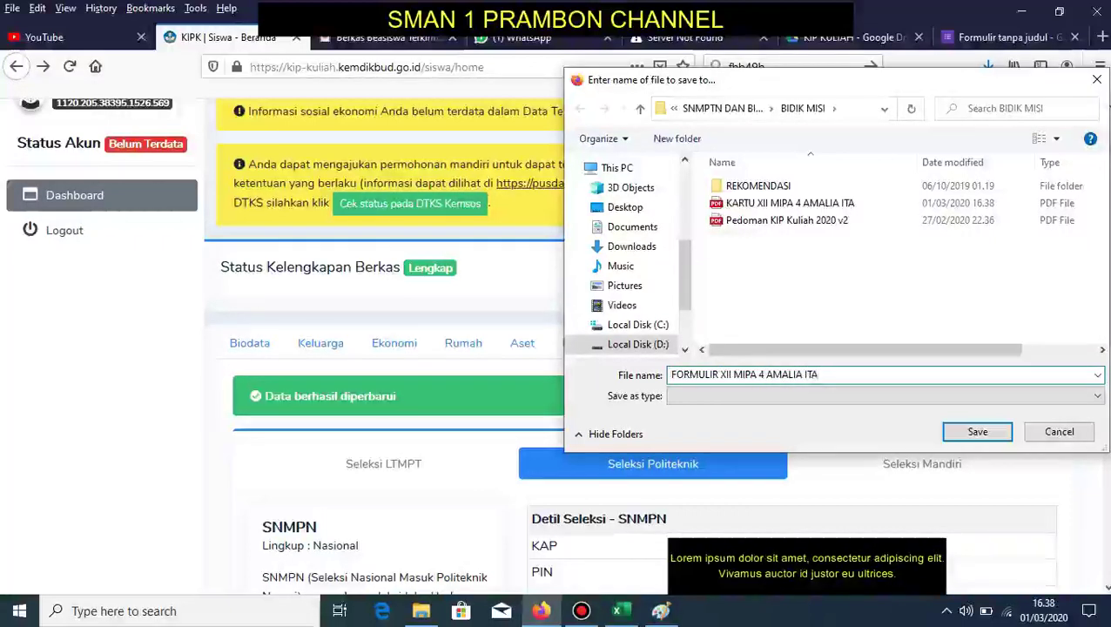
click(978, 432)
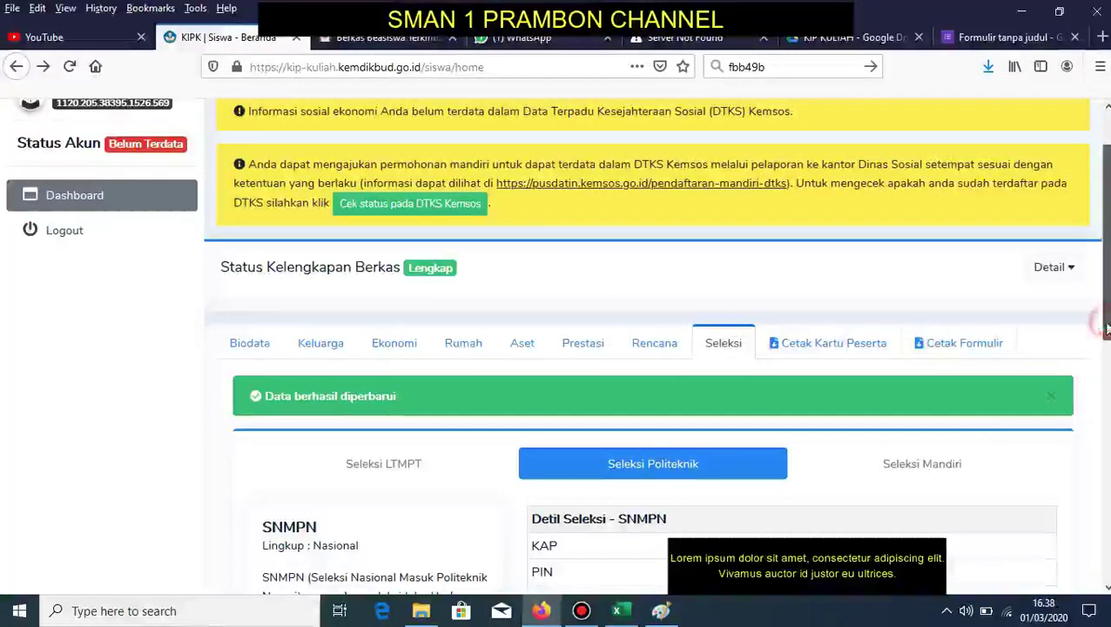
- Scroll to the top and choose Logout from the avatar profile menu
drag(1104, 319, 1106, 281)
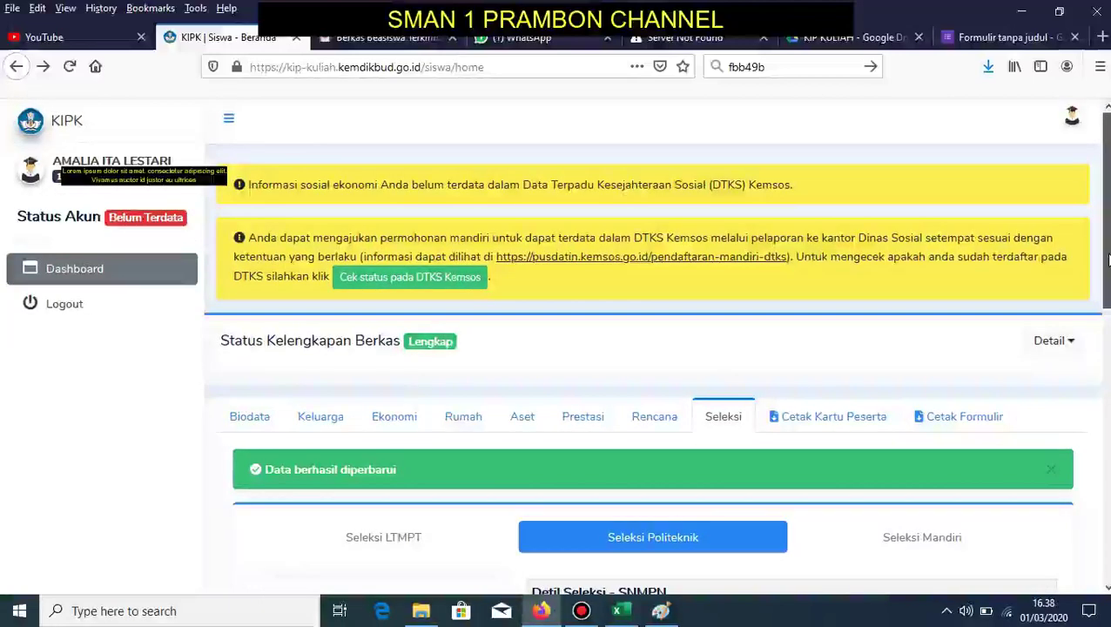
click(1070, 127)
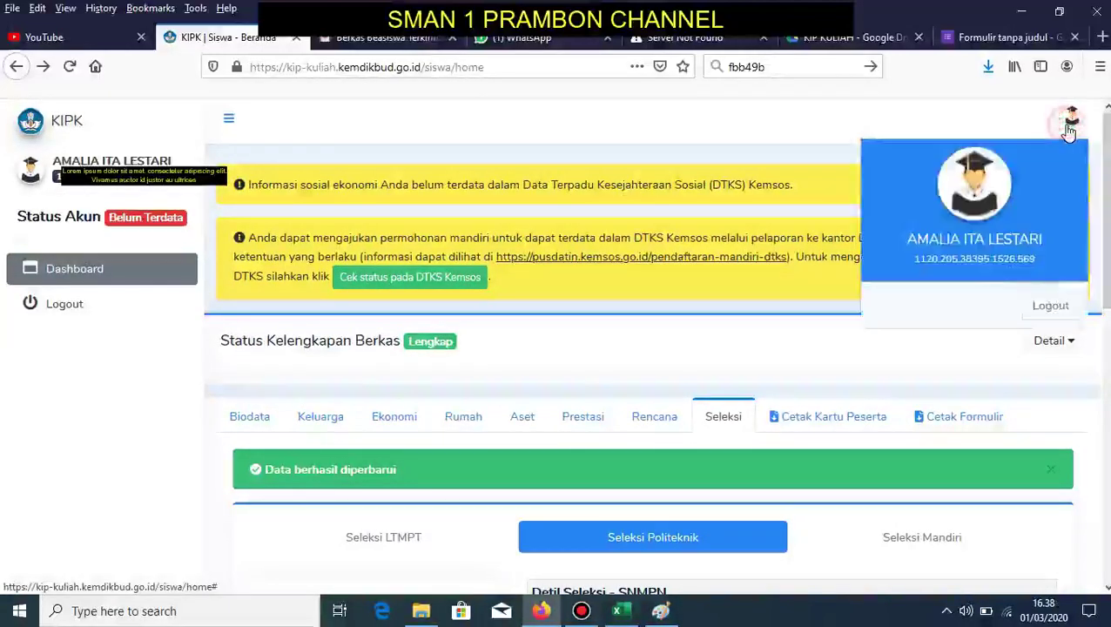
click(1052, 308)
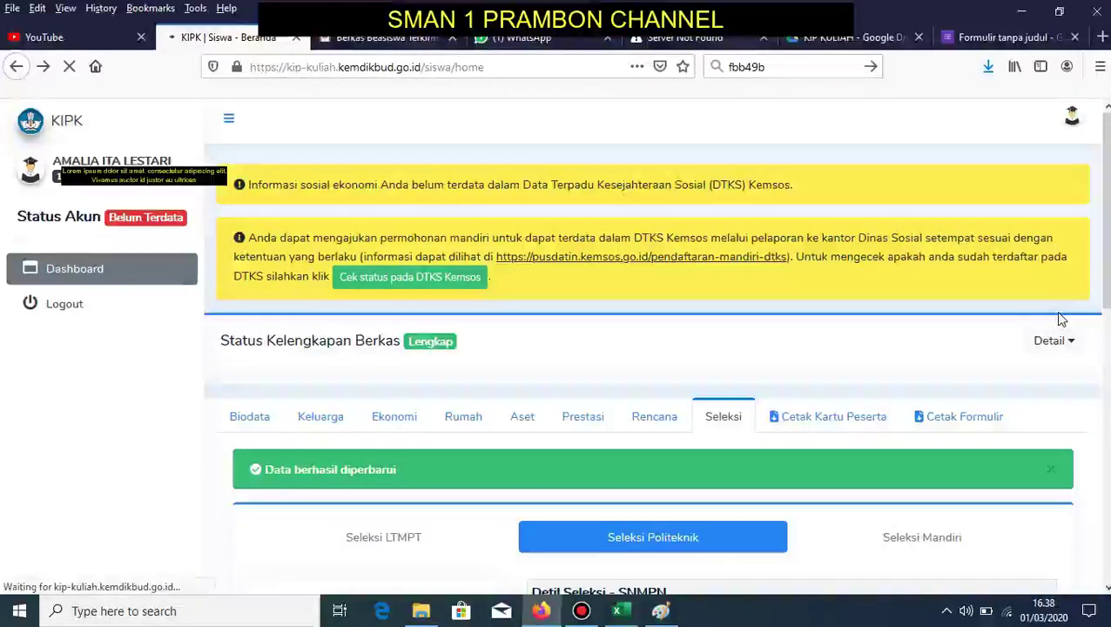